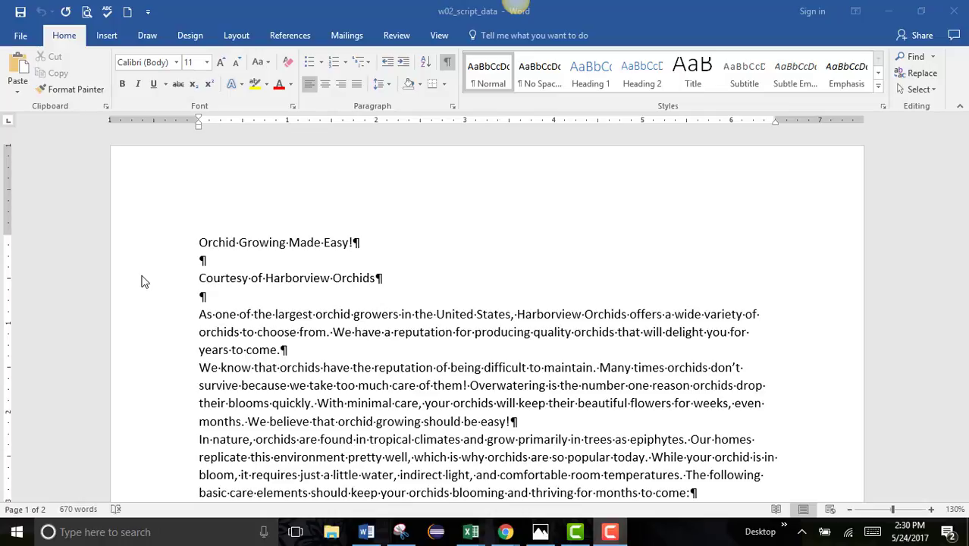
Step: Set the entire document's text to Times New Roman at 12 points
key(ctrl+a)
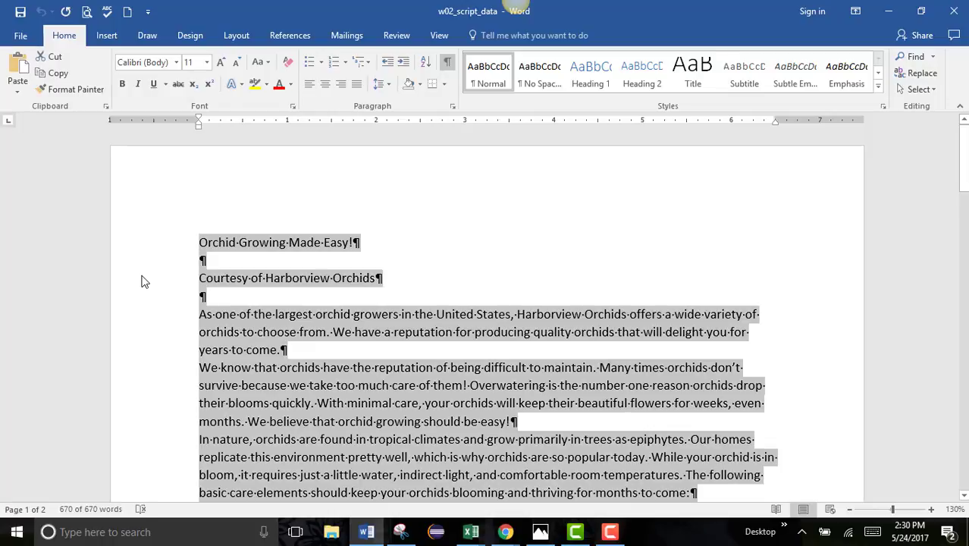
click(177, 63)
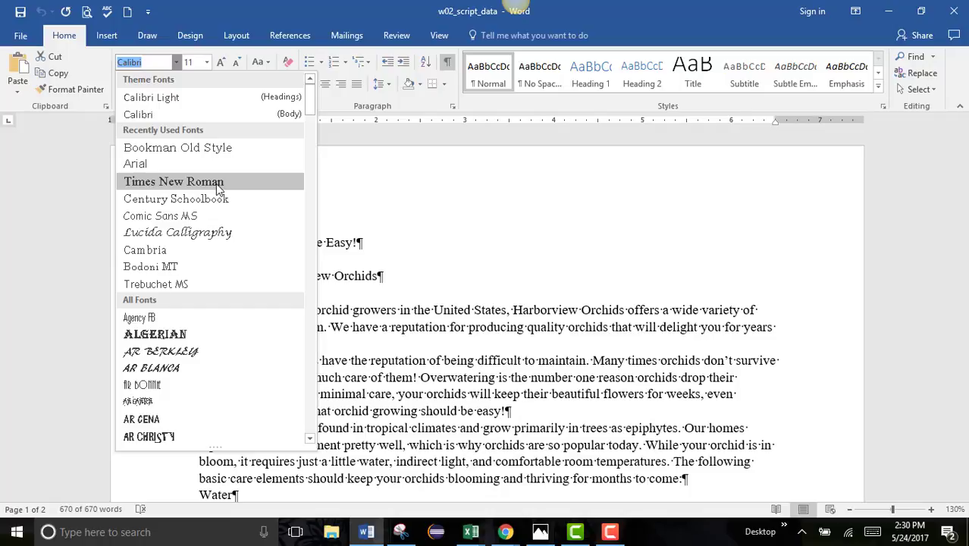
click(217, 184)
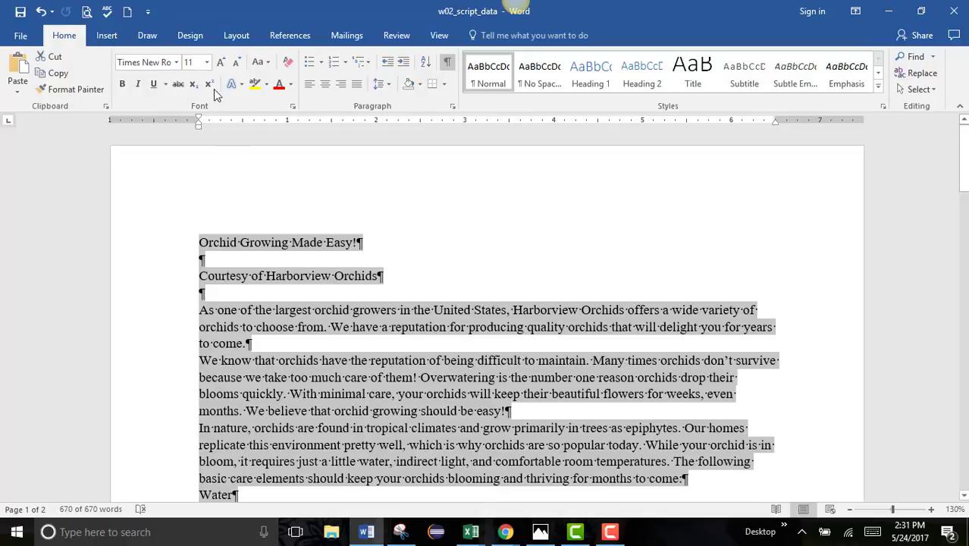
click(207, 63)
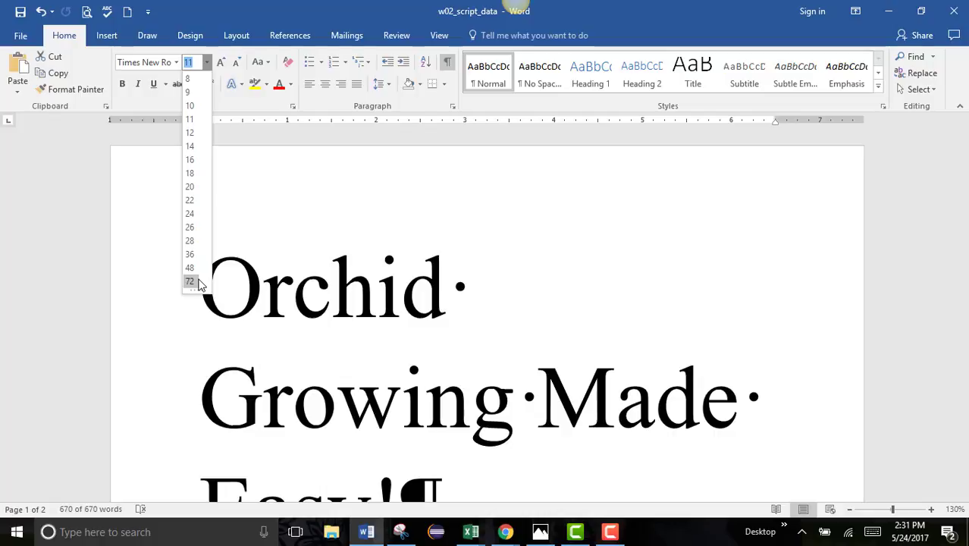
click(191, 134)
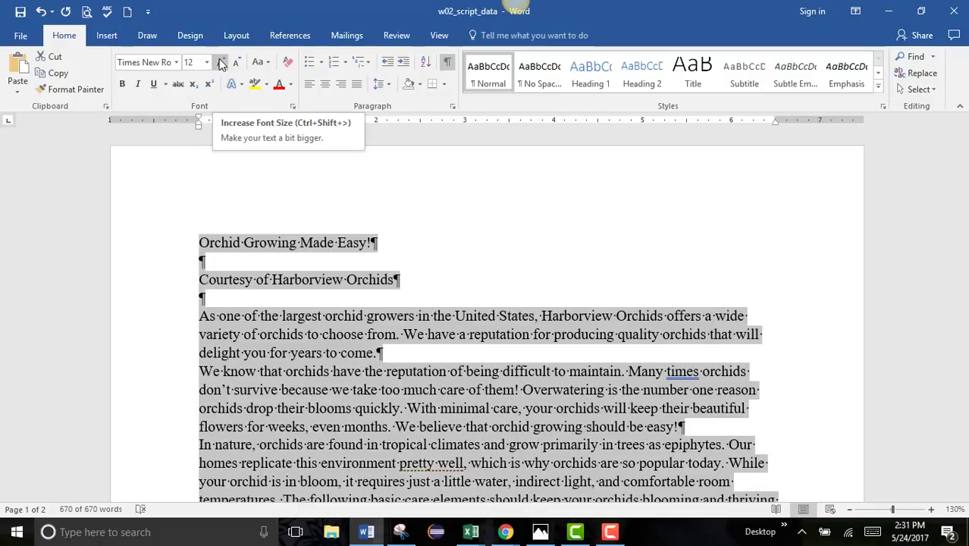
click(221, 63)
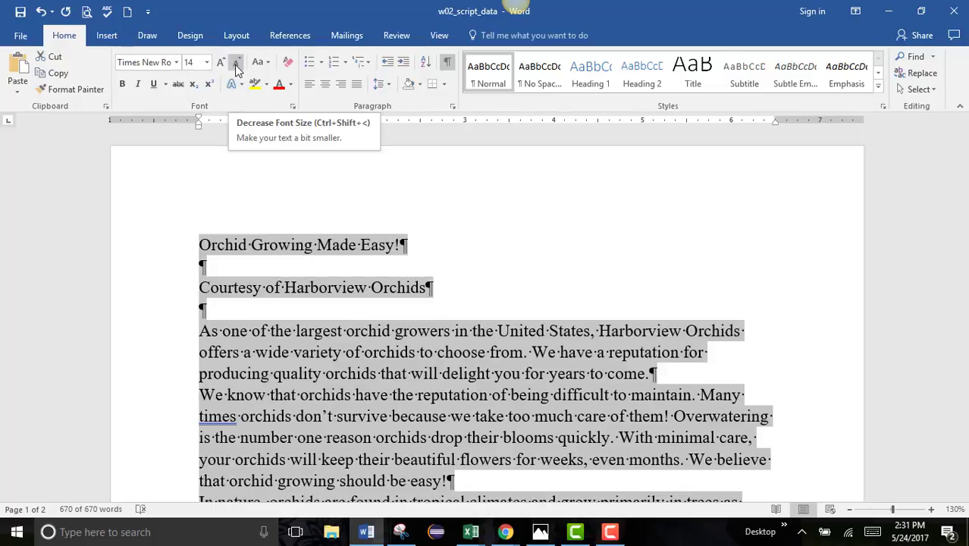
click(236, 65)
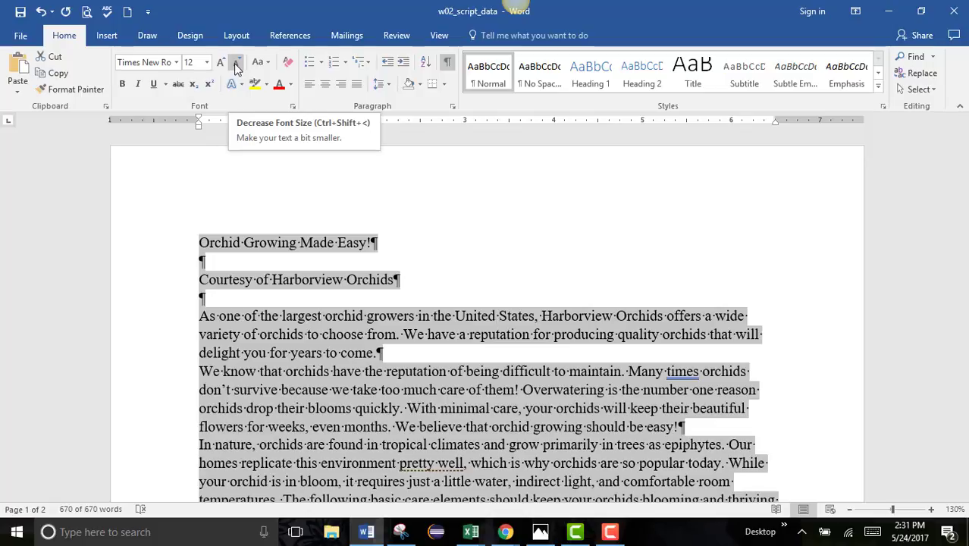
click(312, 244)
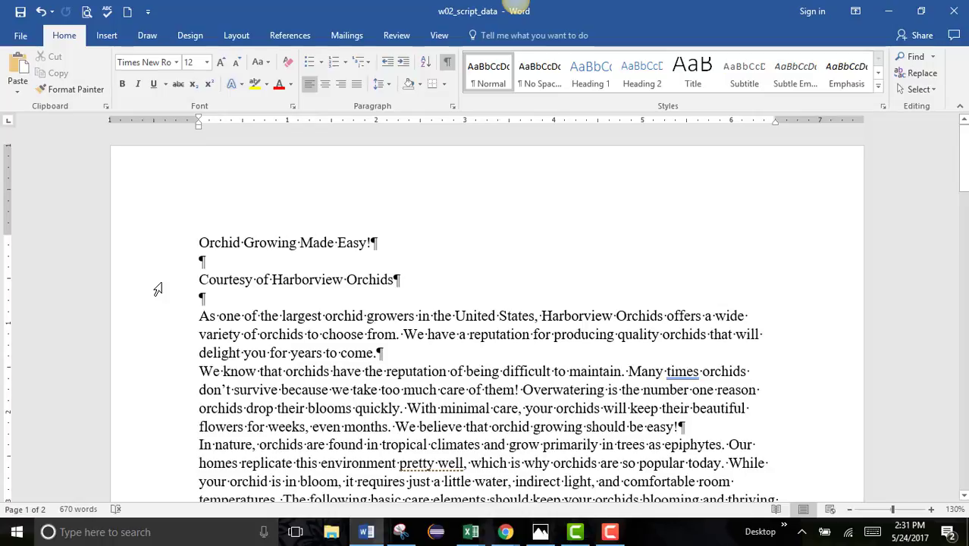
Step: Italicize the "Courtesy of Harborview Orchids" line below the title
click(157, 288)
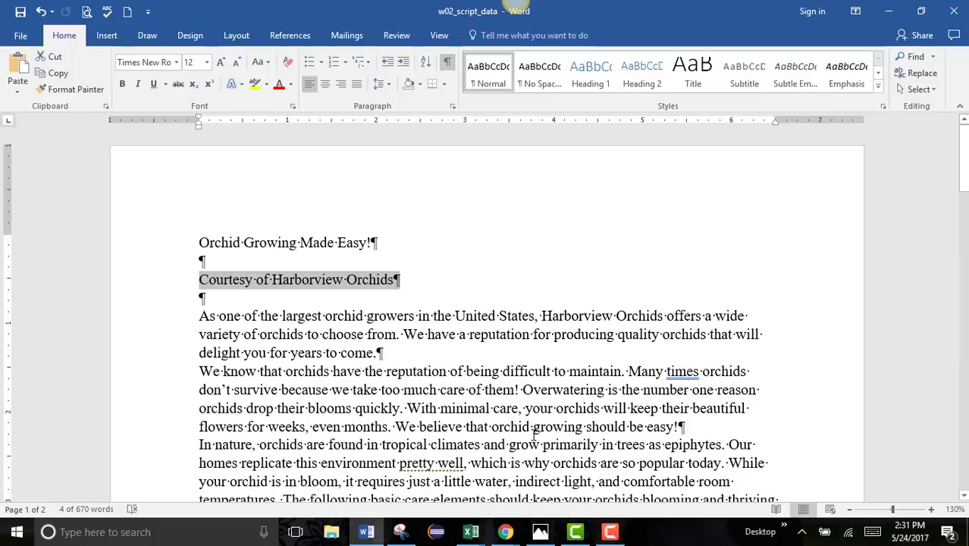
click(136, 87)
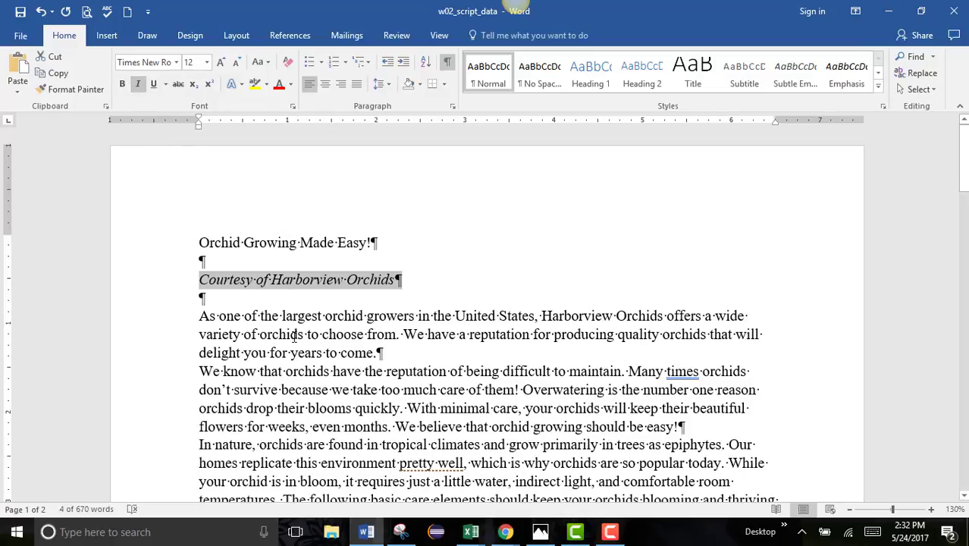
click(306, 354)
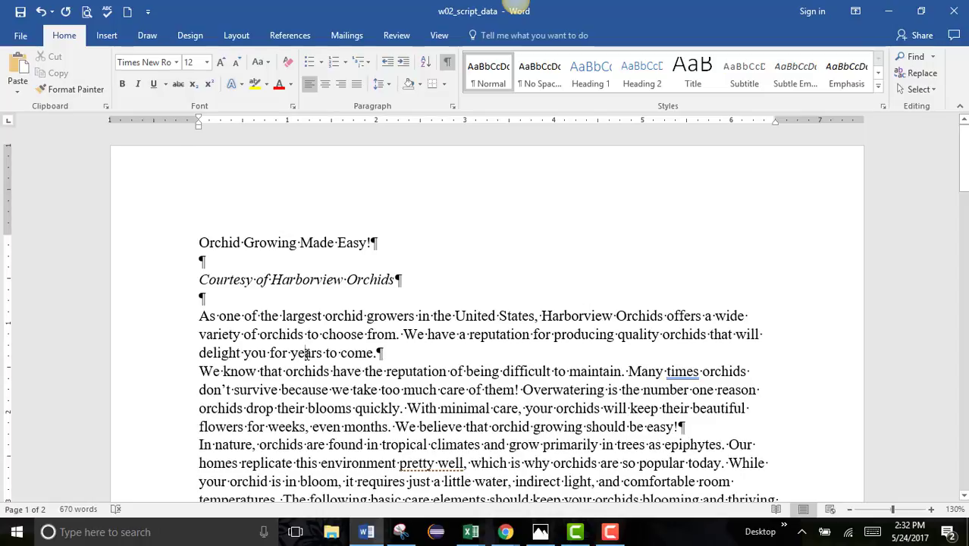
Step: Italicize the words "indoor-only" in the first paragraph of the Light section
scroll(306, 355, down, 6)
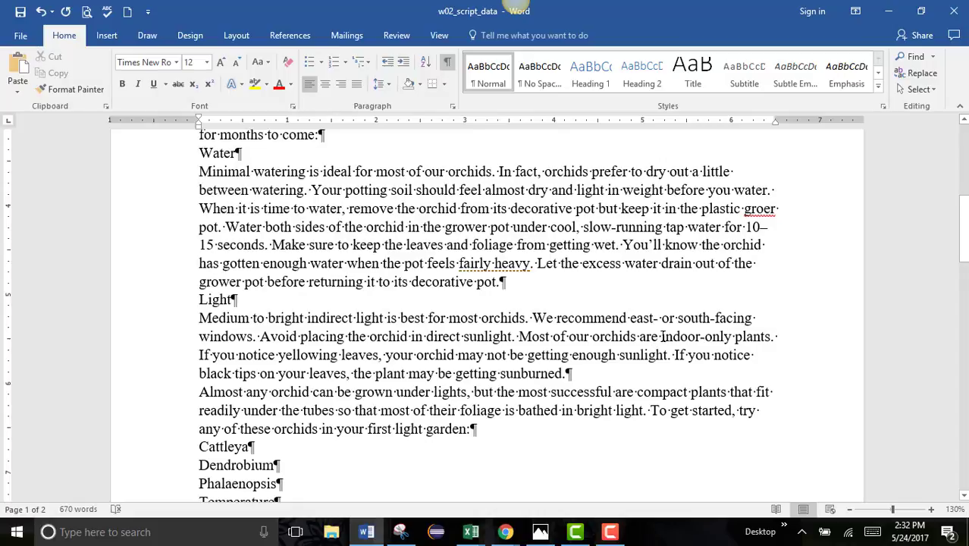
drag(663, 336, 728, 335)
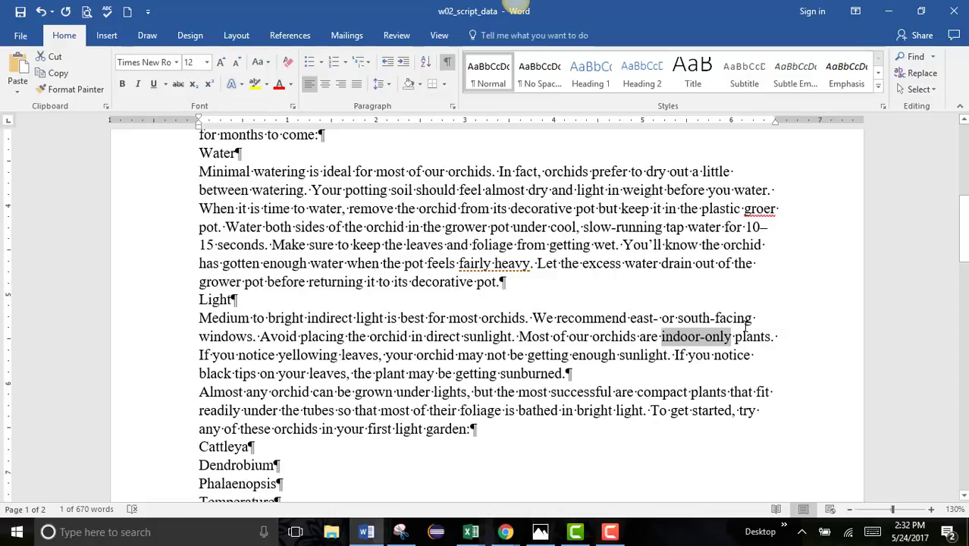
click(661, 337)
drag(661, 337, 722, 331)
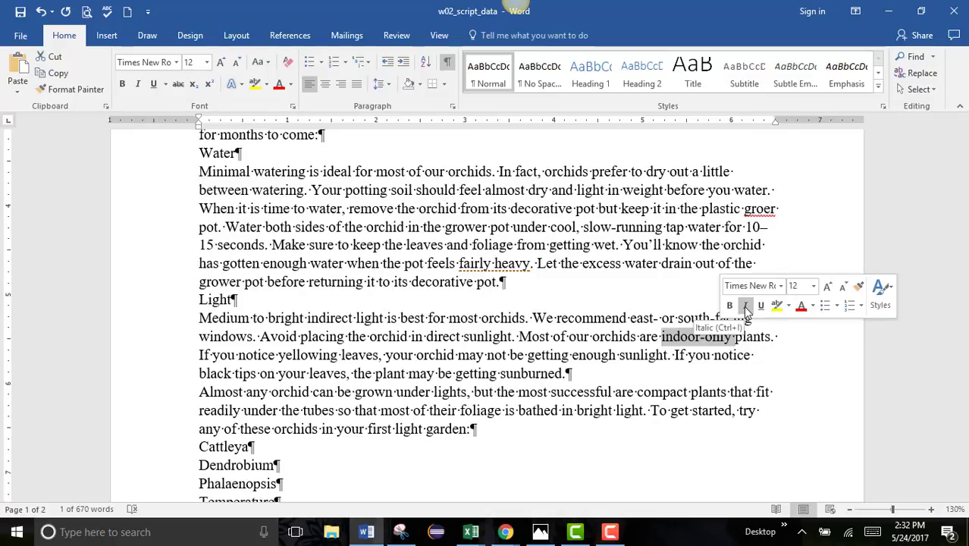
click(745, 306)
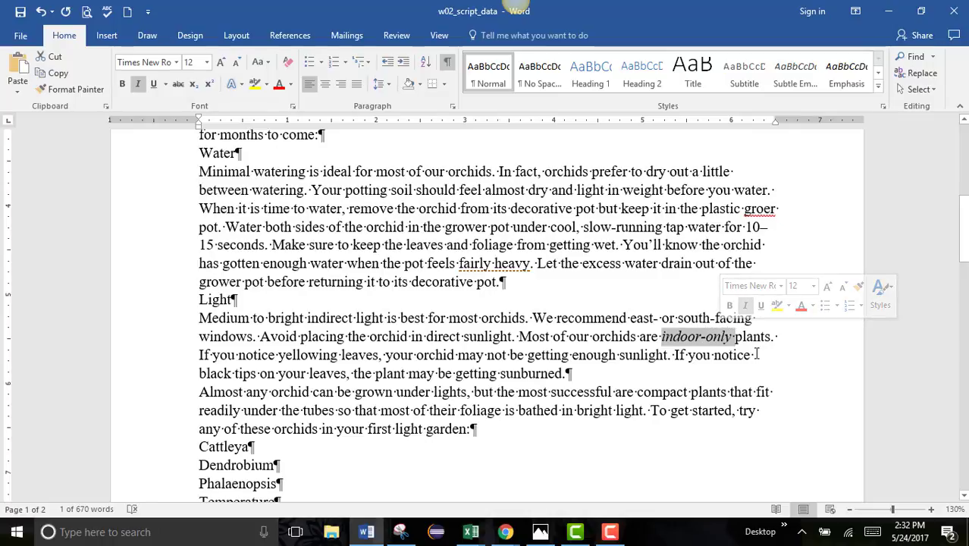
click(757, 354)
Step: Select the Cool, Intermediate and Warm temperature range lines and open the detailed Font settings for them
scroll(464, 365, down, 2)
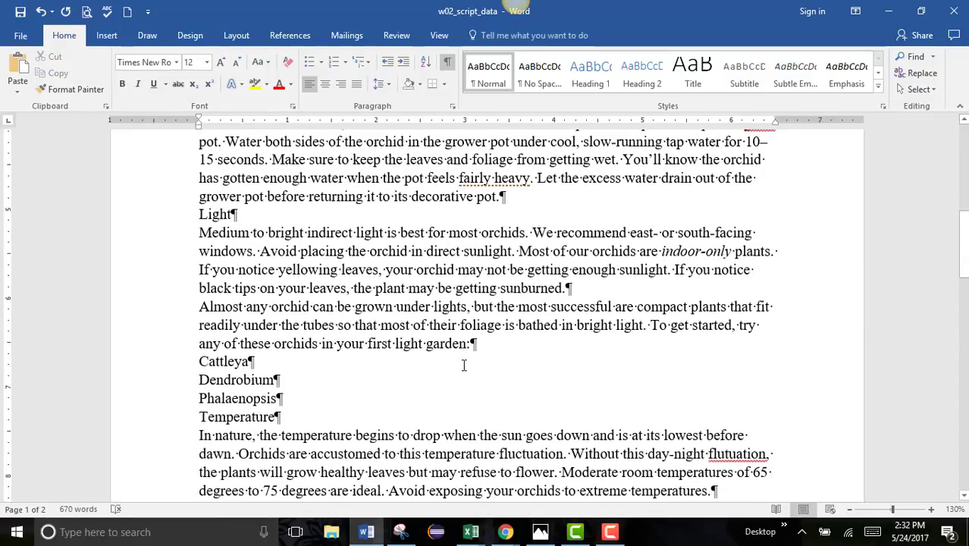
scroll(464, 365, down, 6)
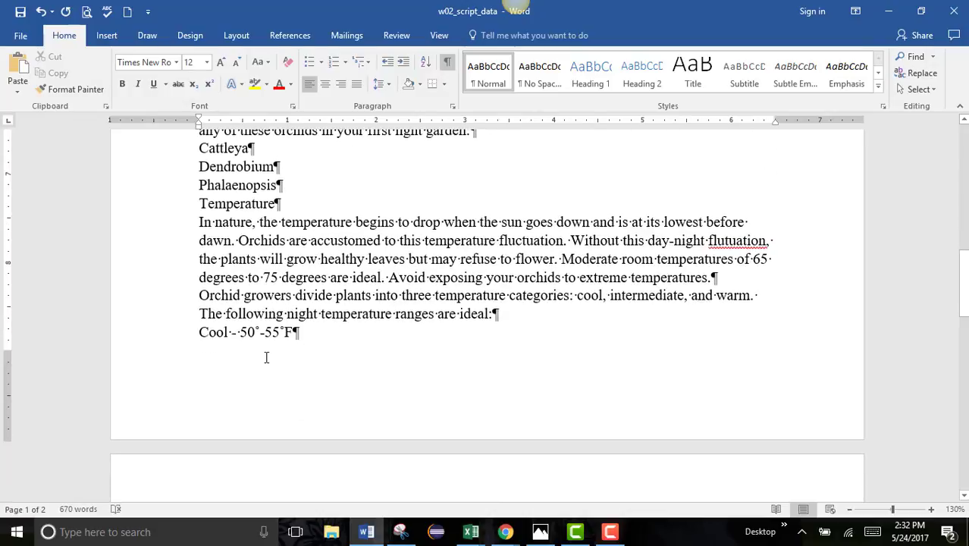
scroll(271, 351, down, 1)
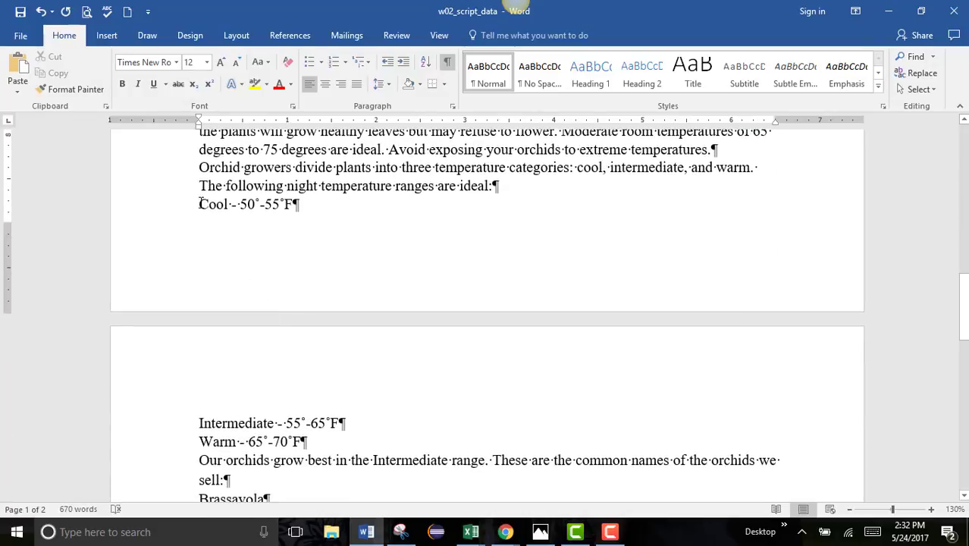
drag(200, 204, 256, 204)
drag(261, 295, 307, 442)
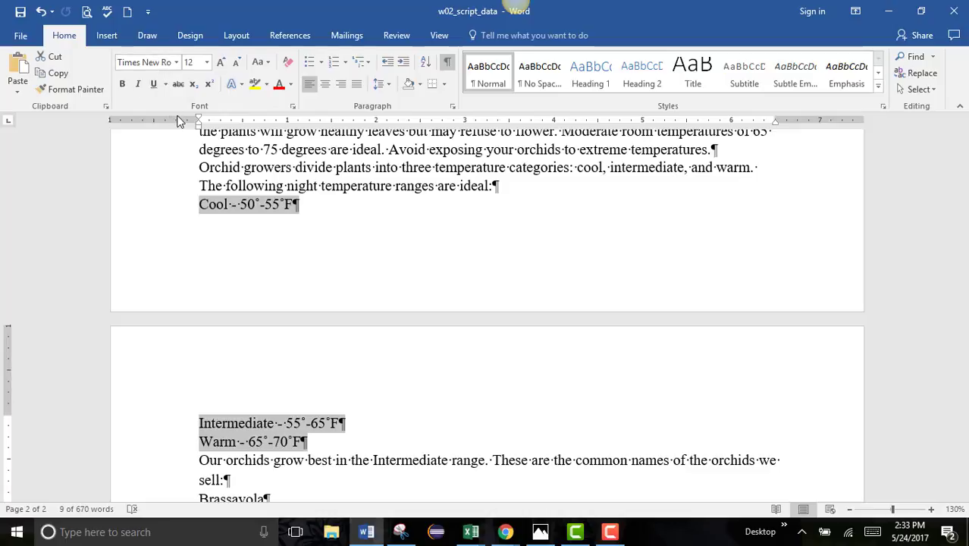
click(293, 110)
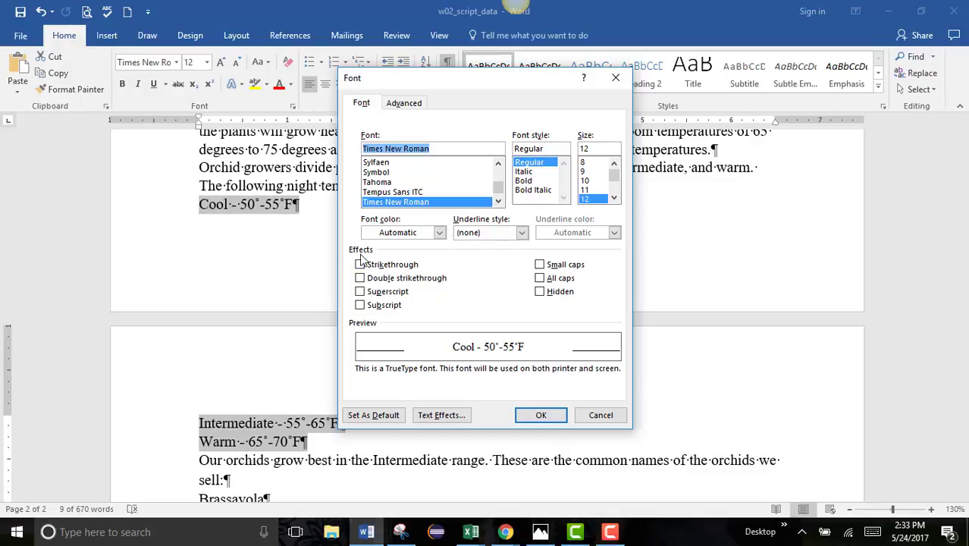
Step: Try the small caps, strikethrough, double strikethrough and all caps effects on the selected temperature lines in the preview
click(540, 267)
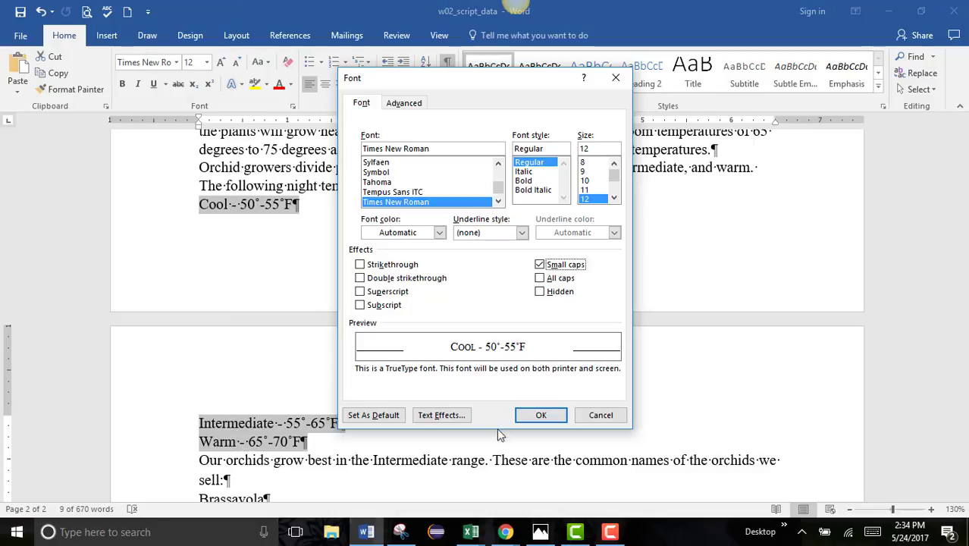
click(360, 265)
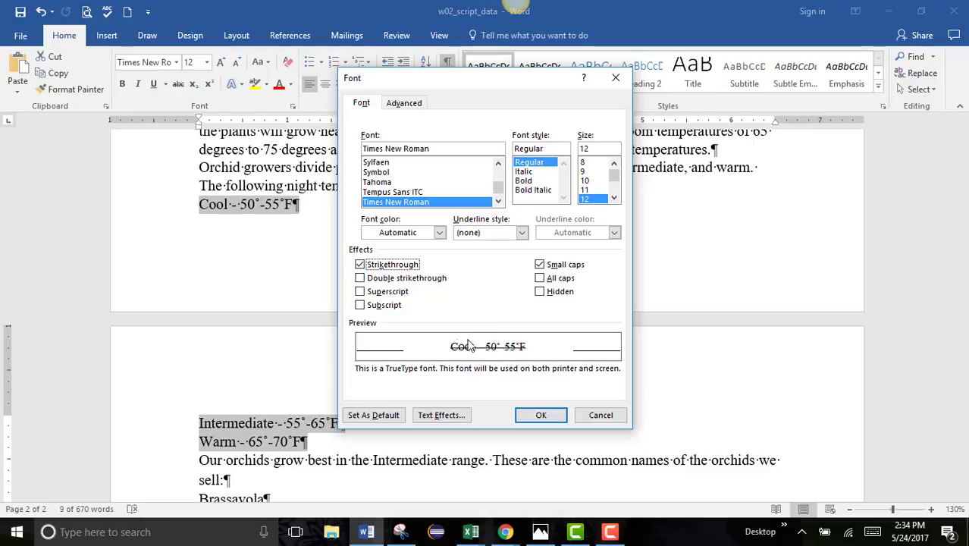
click(361, 278)
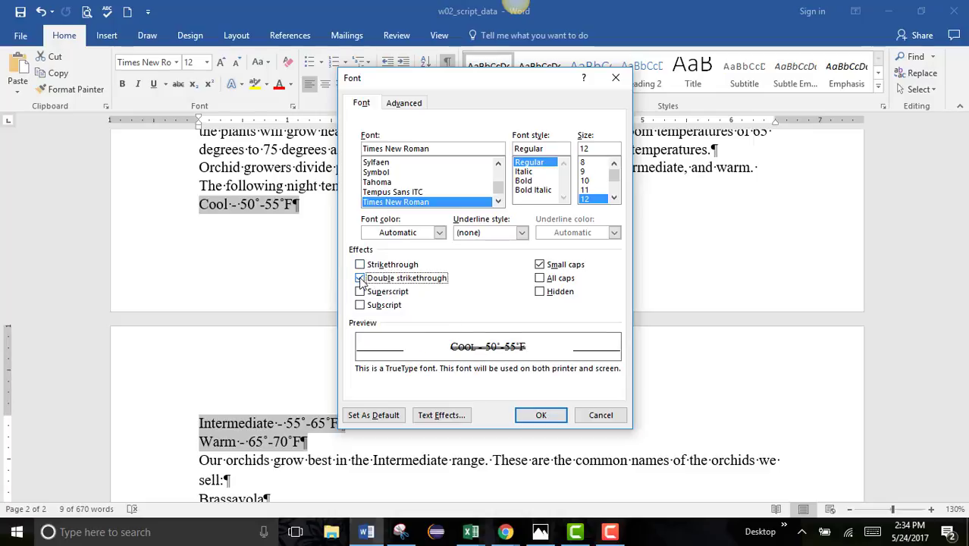
click(361, 279)
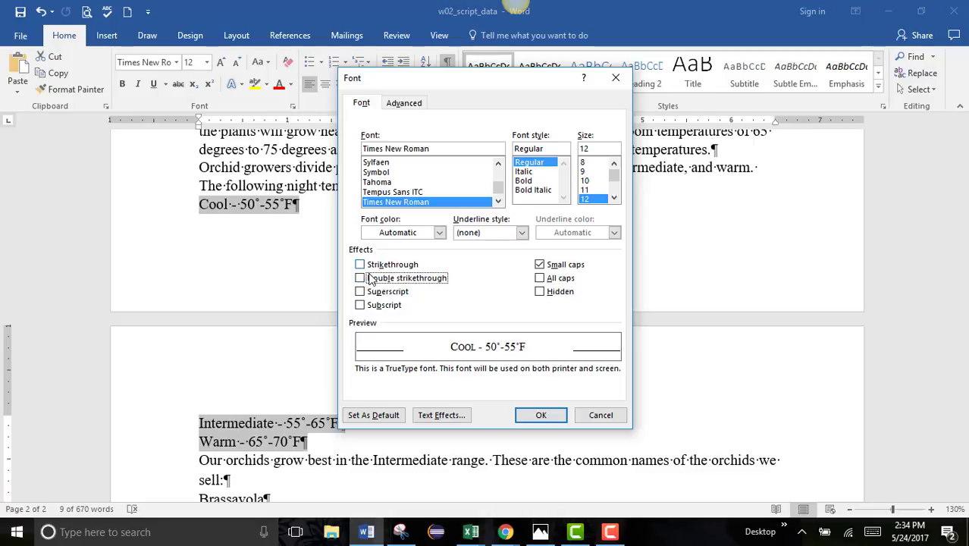
click(540, 278)
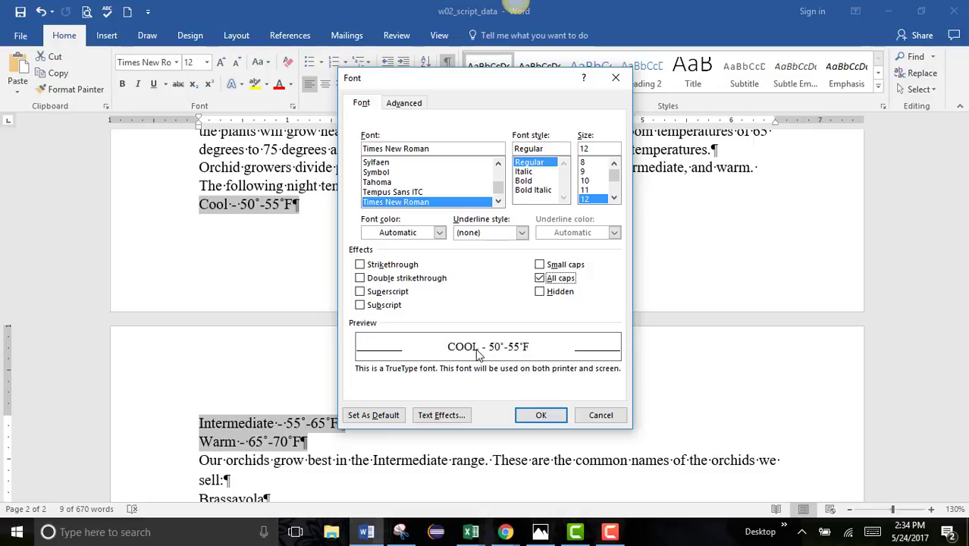
click(540, 279)
Step: Apply the small caps effect to the Cool, Intermediate and Warm temperature lines
click(540, 265)
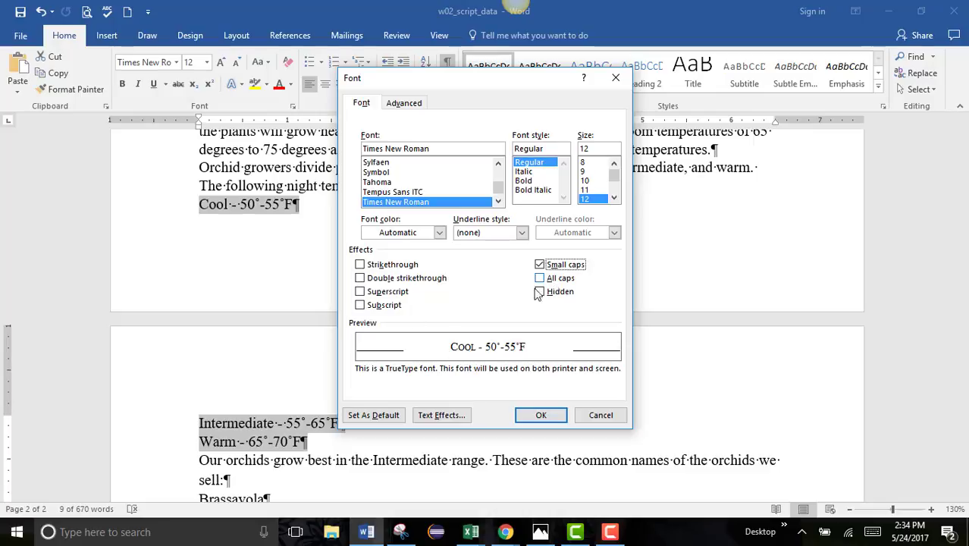
click(541, 417)
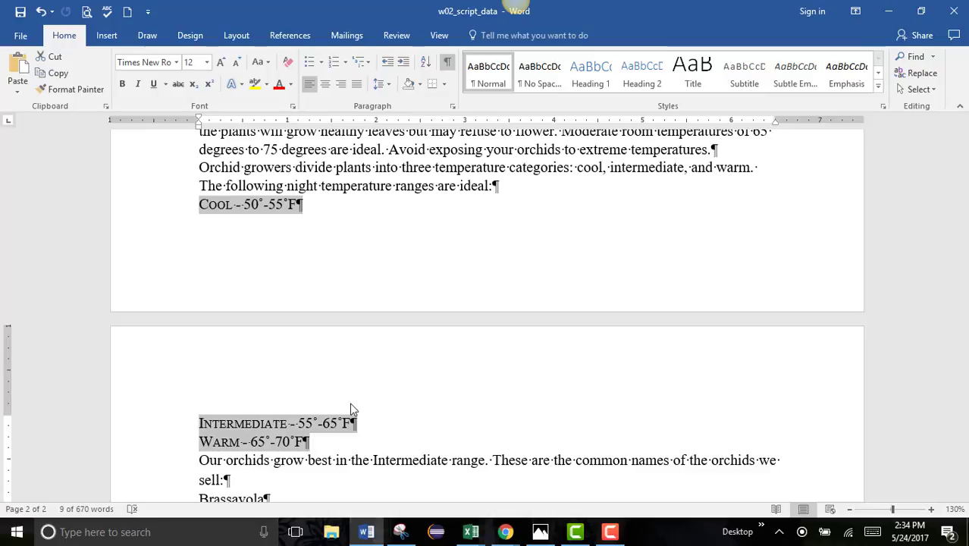
click(371, 430)
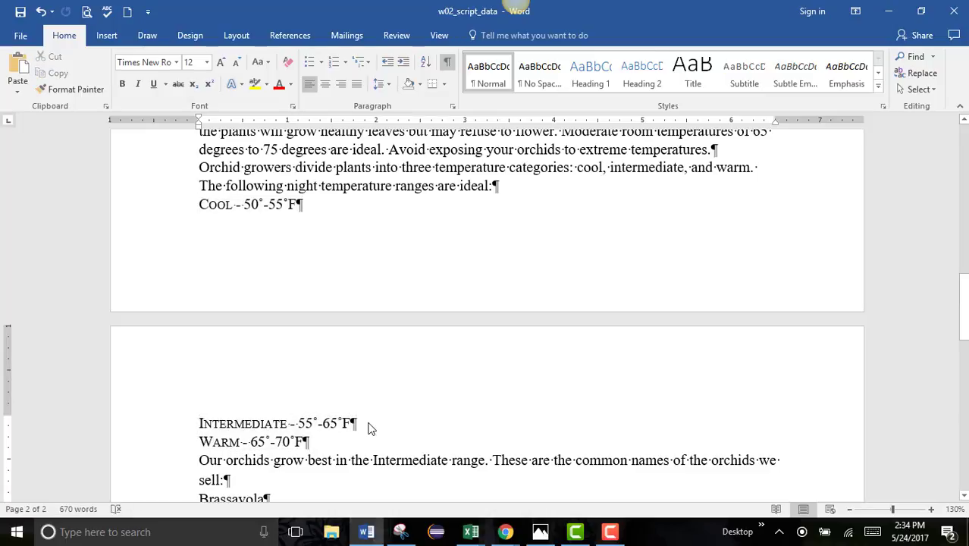
Step: Select the closing line "Let Harborview Orchids Be Your Source for Beautiful Orchids!" at the document's end
key(ctrl+End)
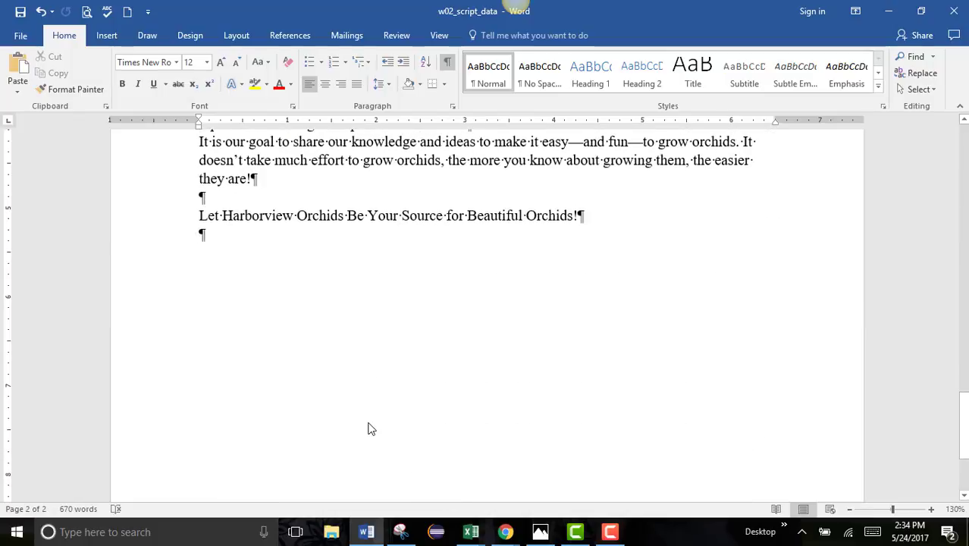
click(149, 225)
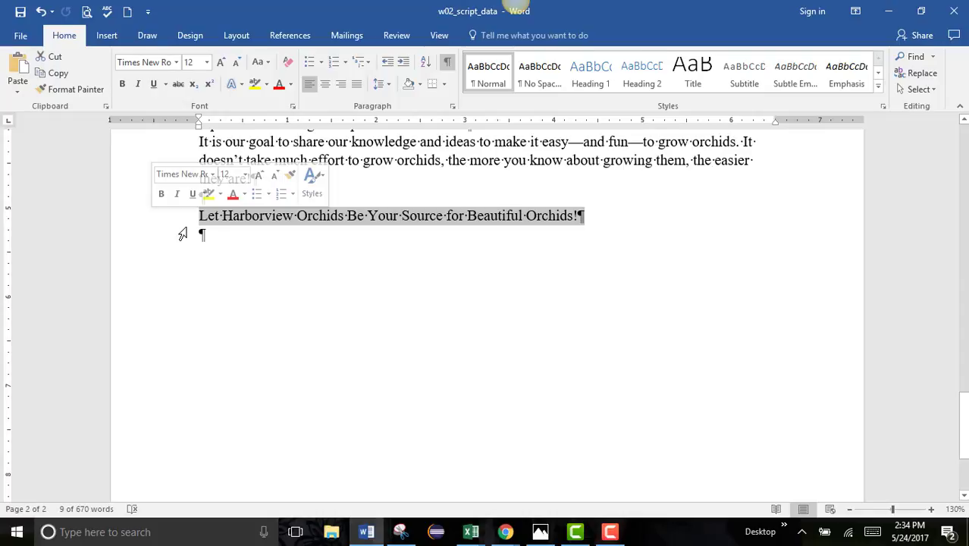
Step: Try a single underline on the selected closing line, remove it, and look through the other underline styles
click(154, 85)
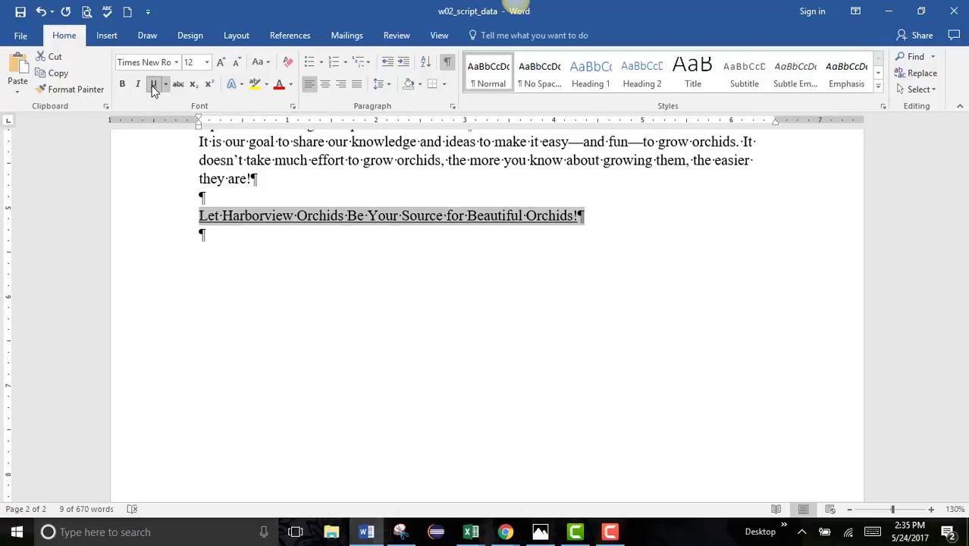
click(154, 85)
click(167, 85)
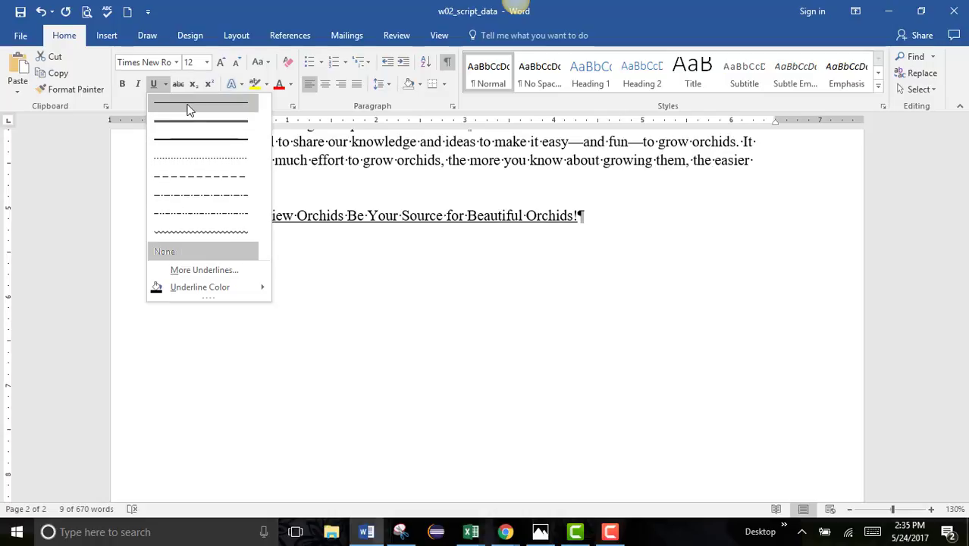
mouse_move(202, 286)
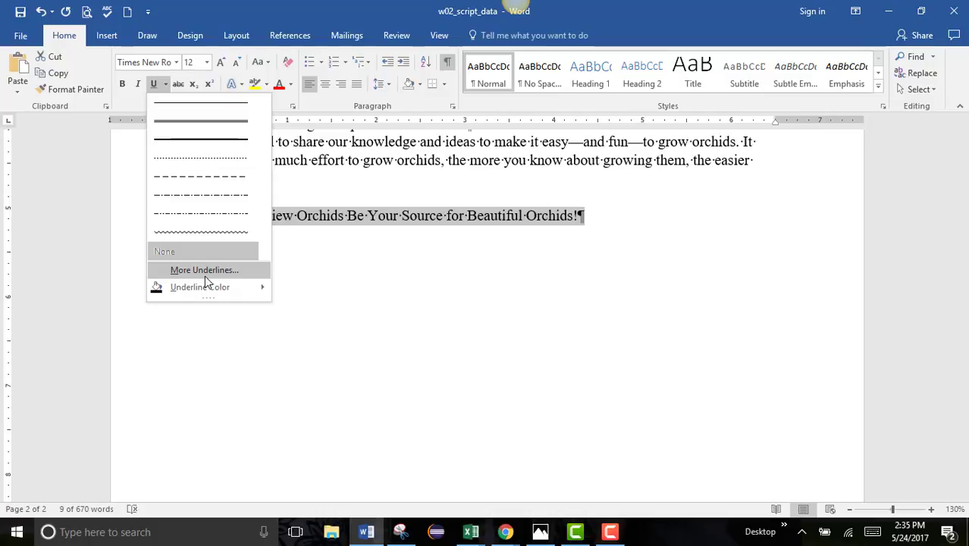
click(442, 248)
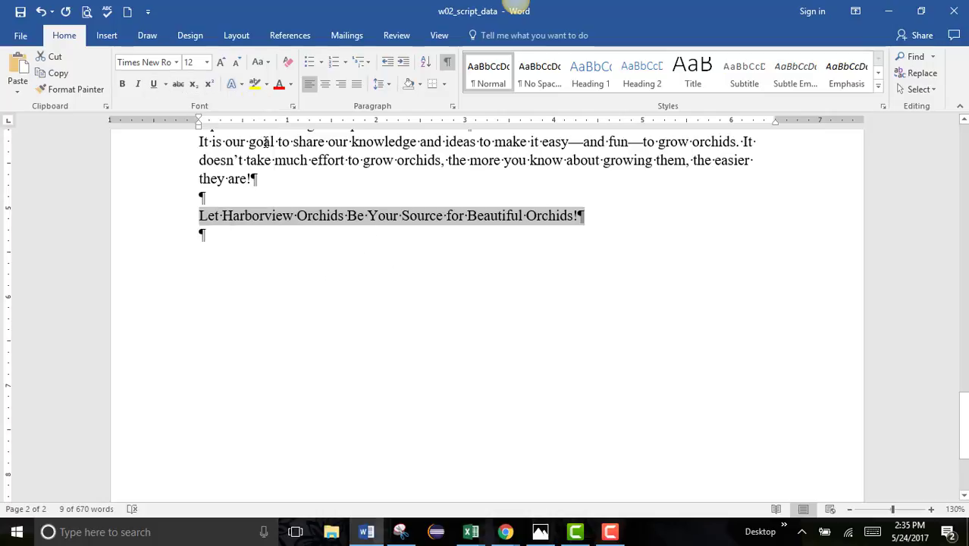
Step: Try the gold text effect on the closing line, and replace it with the orange Accent color 2 fill and outline effect
click(241, 85)
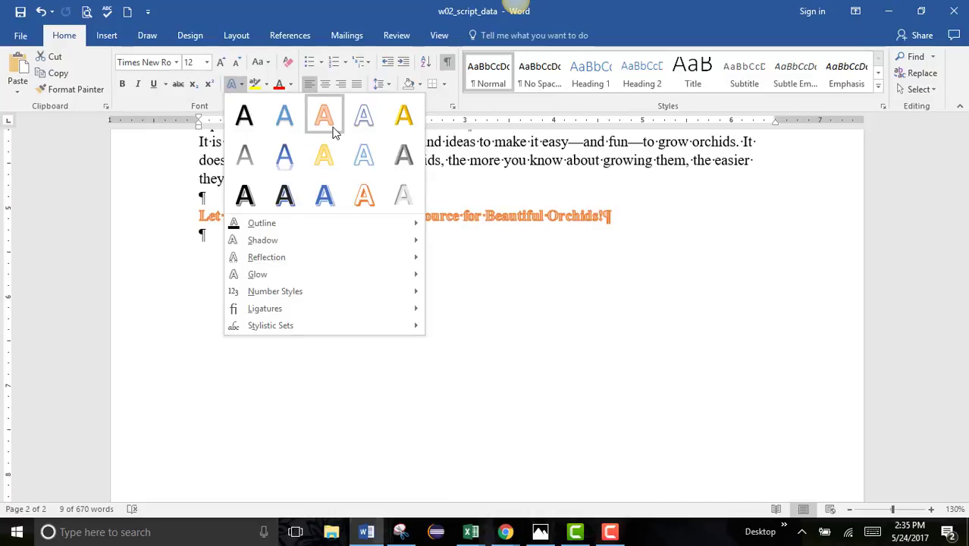
click(403, 115)
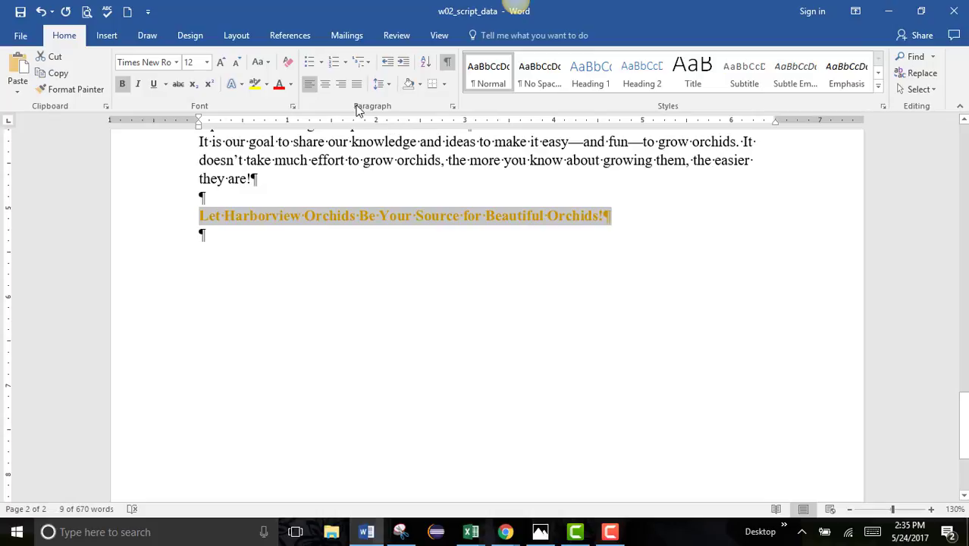
click(243, 88)
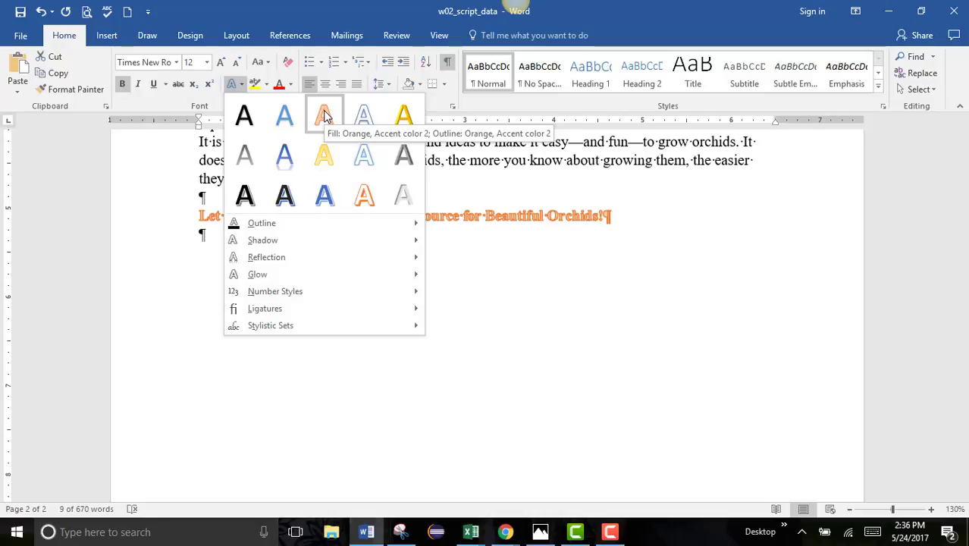
mouse_move(358, 231)
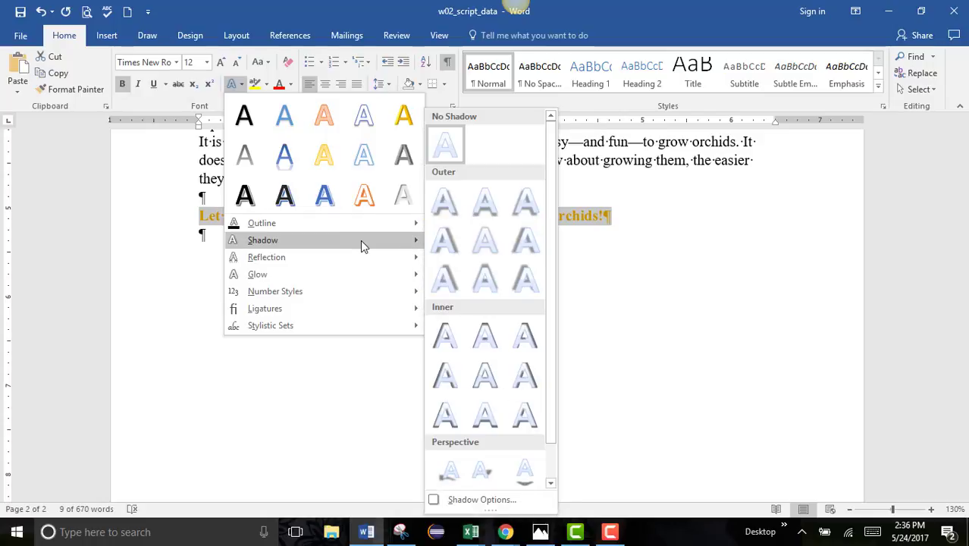
mouse_move(369, 257)
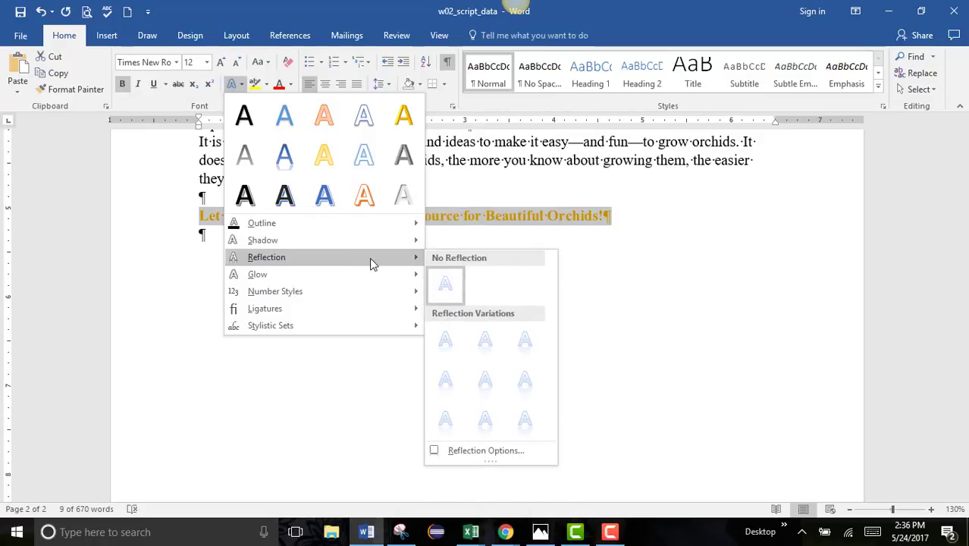
mouse_move(371, 277)
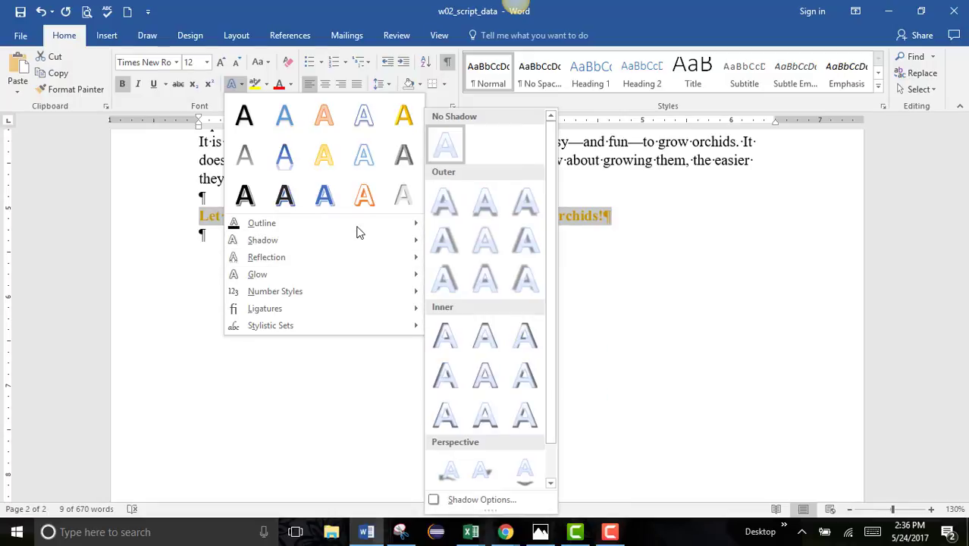
click(328, 118)
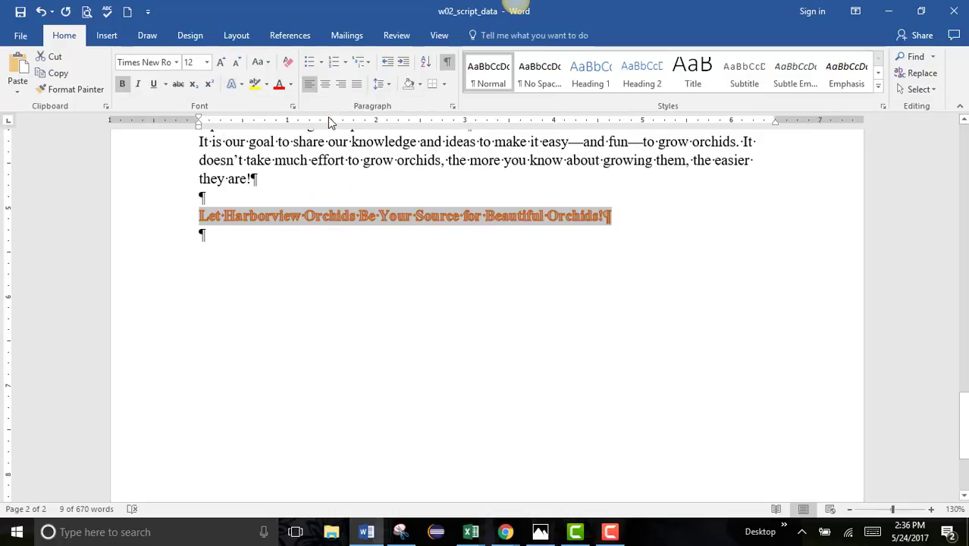
click(417, 177)
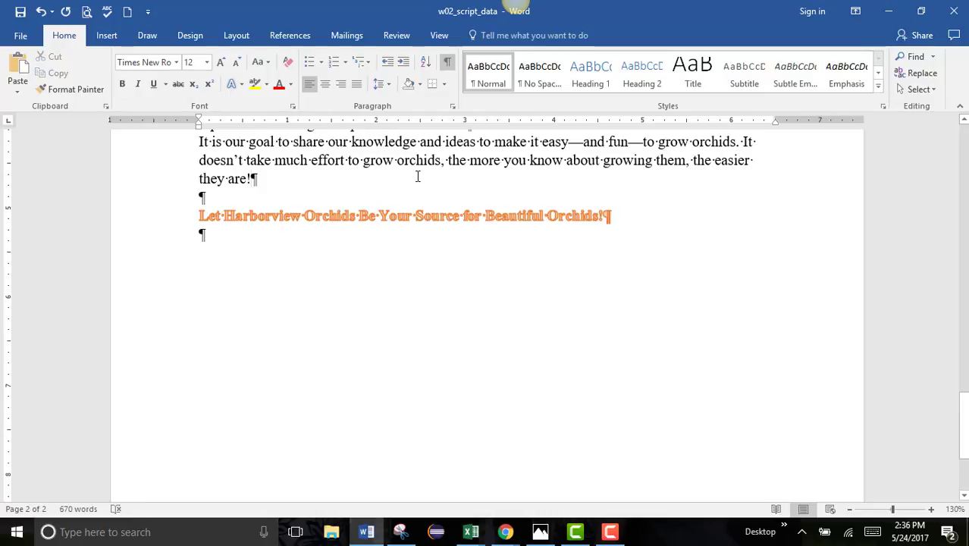
Step: Set the font color of the "Courtesy of Harborview Orchids" line to standard blue and save the document
key(ctrl+Home)
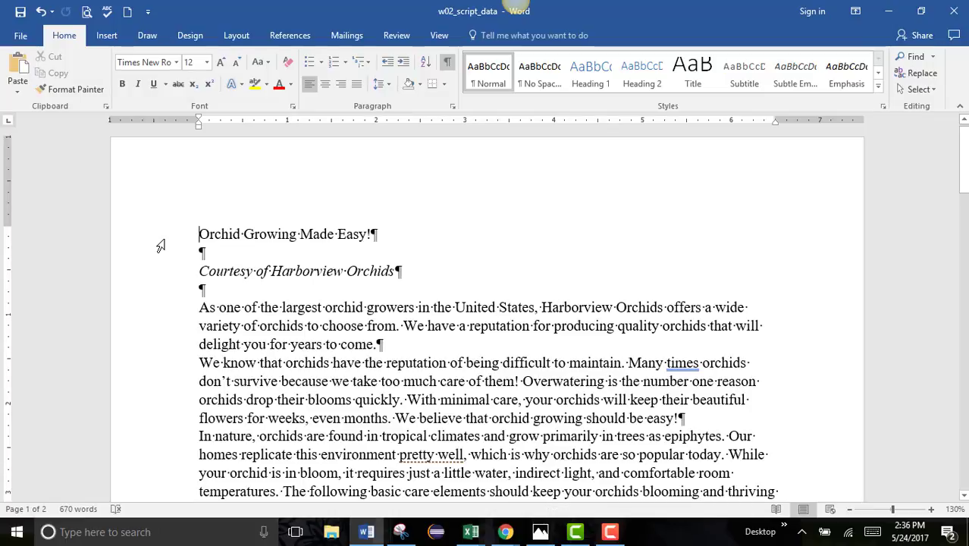
click(160, 277)
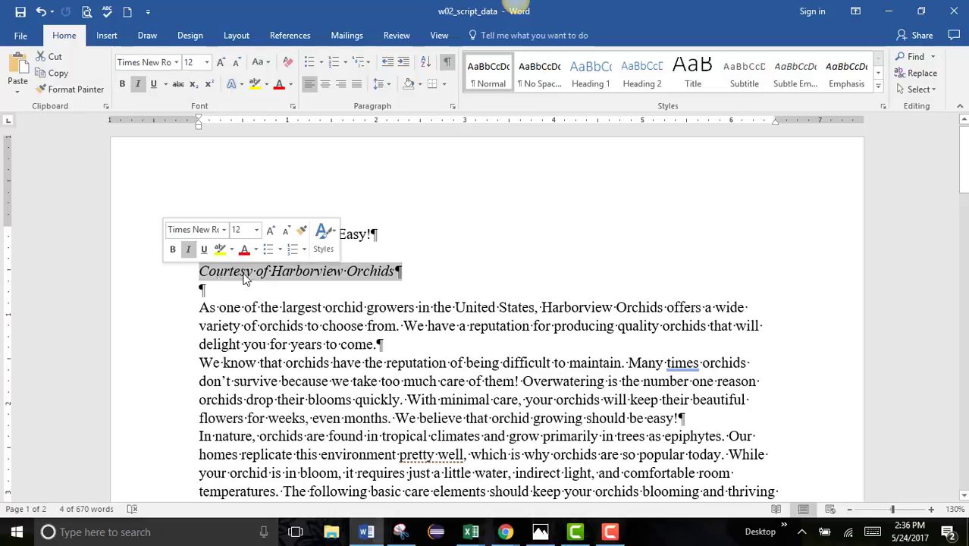
click(243, 85)
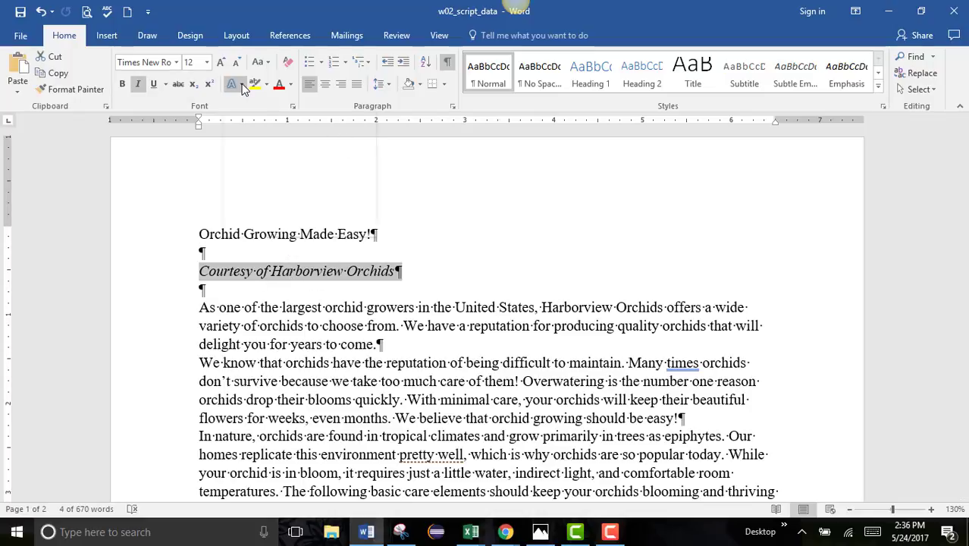
click(292, 90)
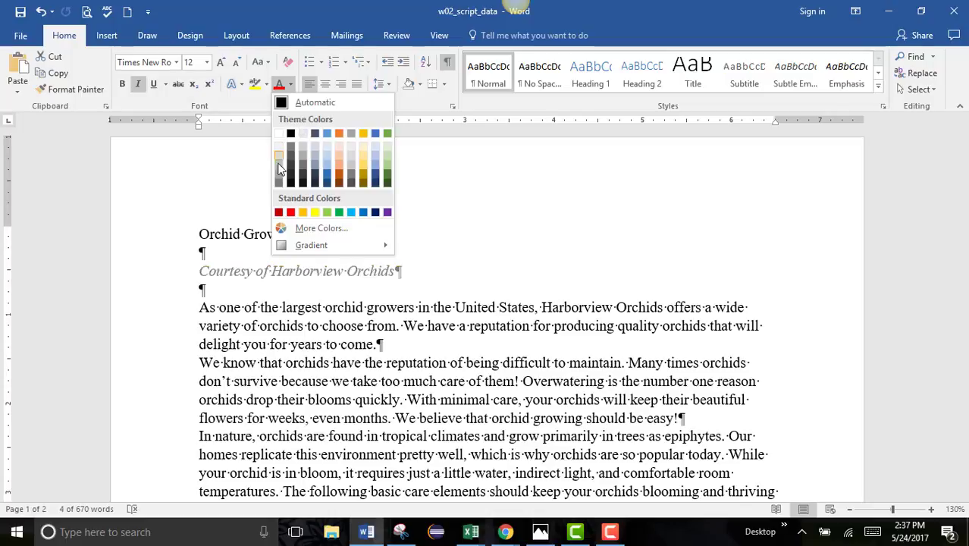
click(362, 212)
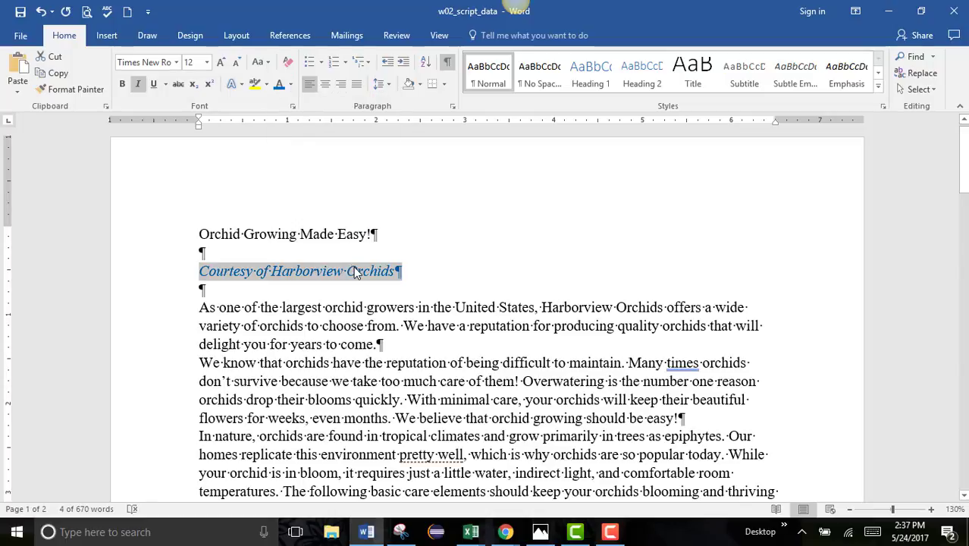
key(ctrl+s)
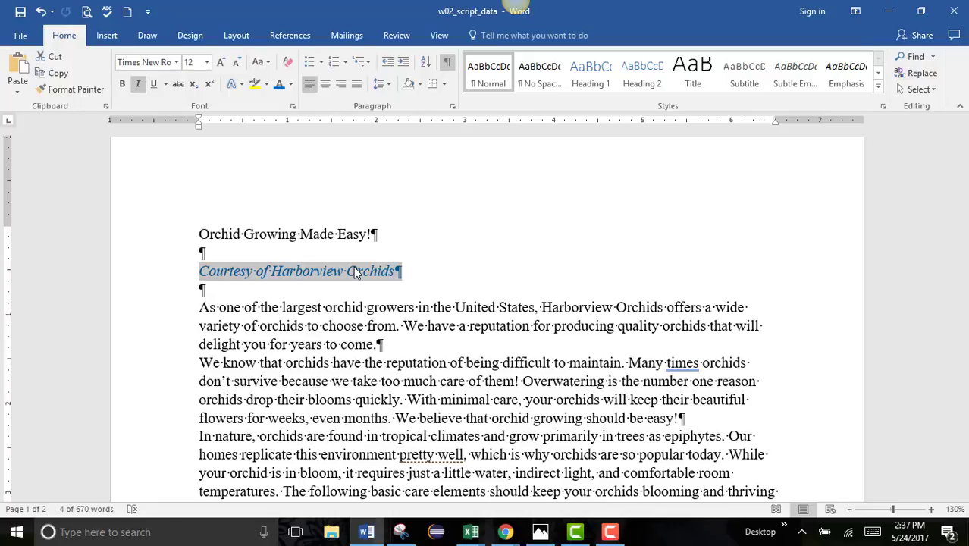
Step: Highlight the sentence "Avoid placing the orchid in direct sunlight." in yellow in the Light section
scroll(409, 351, down, 7)
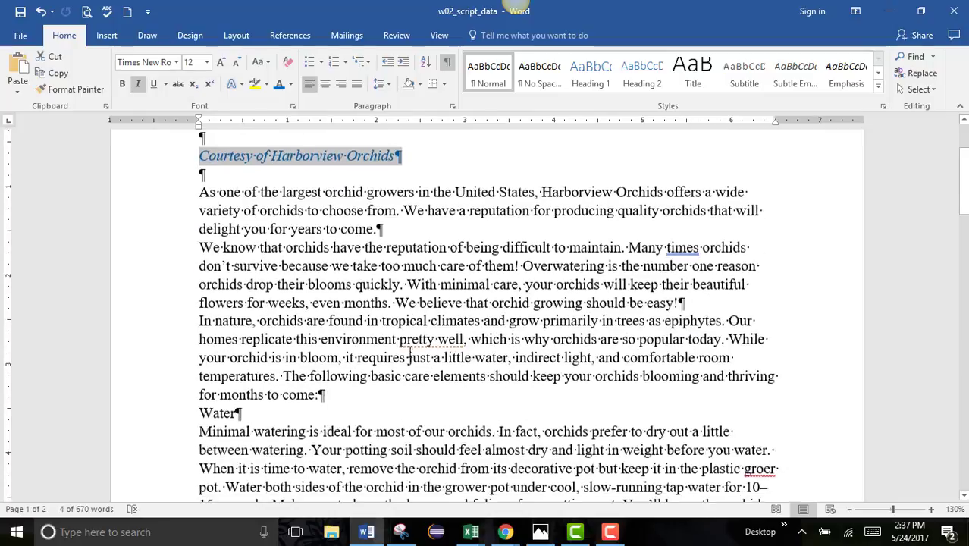
scroll(410, 351, up, 6)
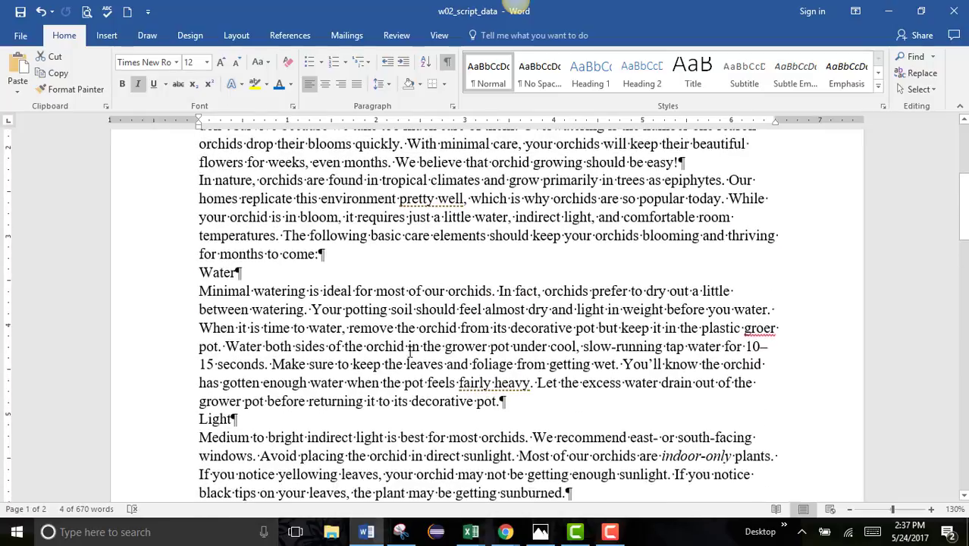
scroll(409, 354, down, 5)
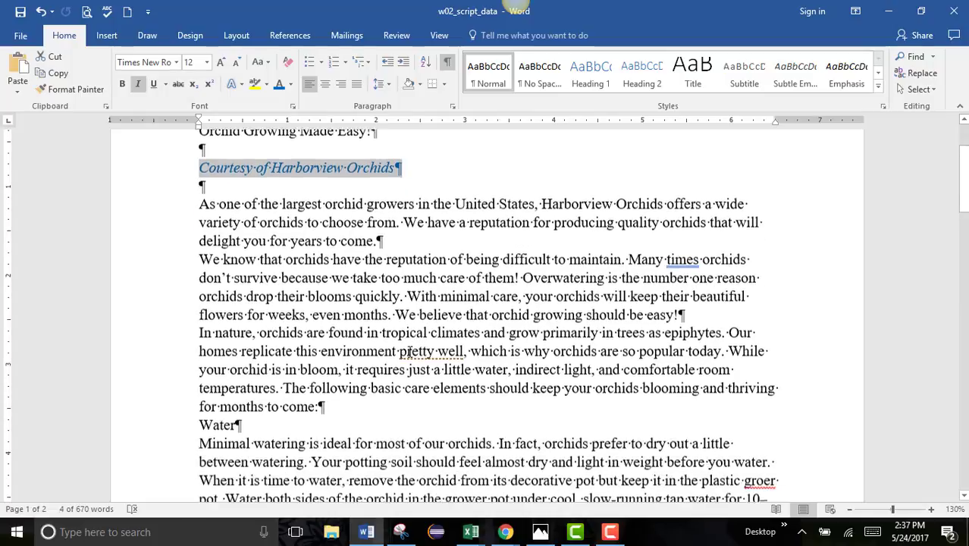
click(370, 370)
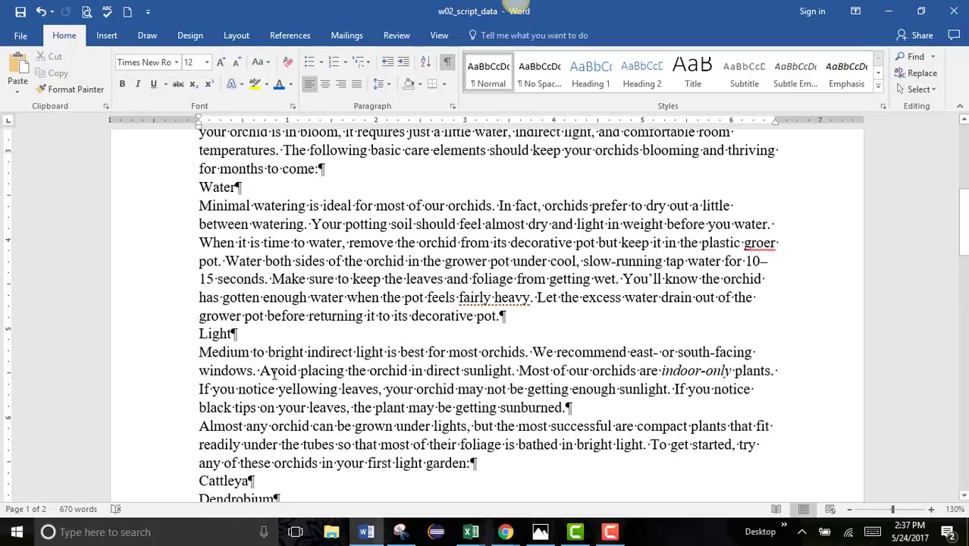
drag(253, 370, 518, 371)
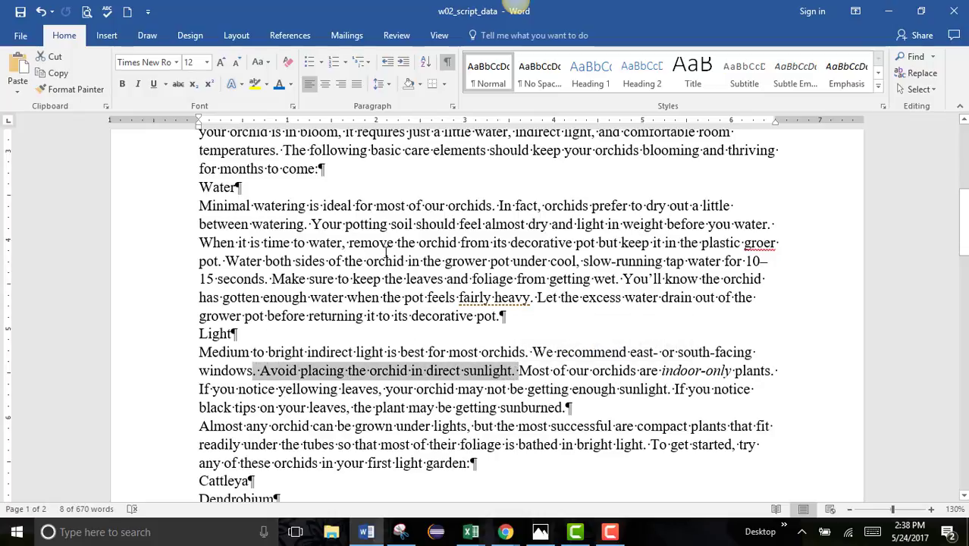
click(265, 86)
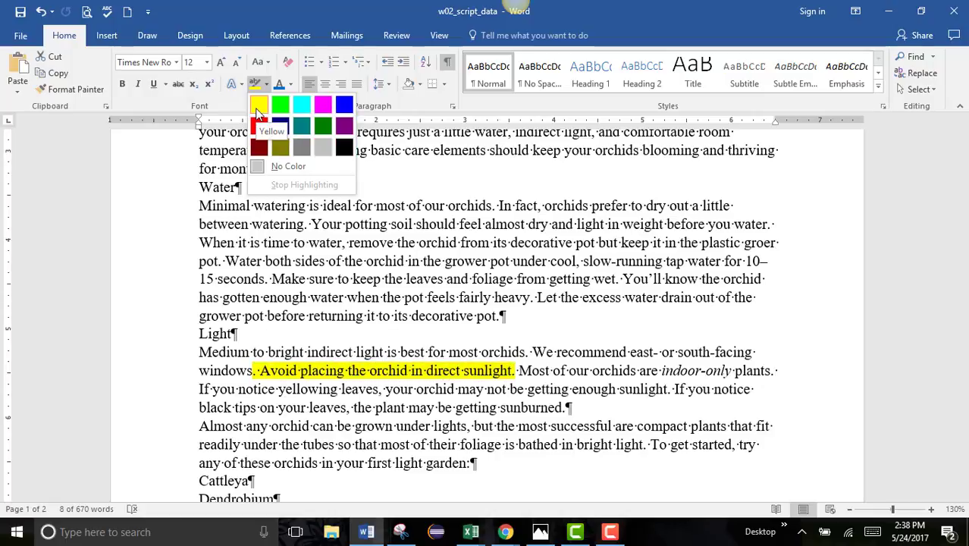
click(258, 114)
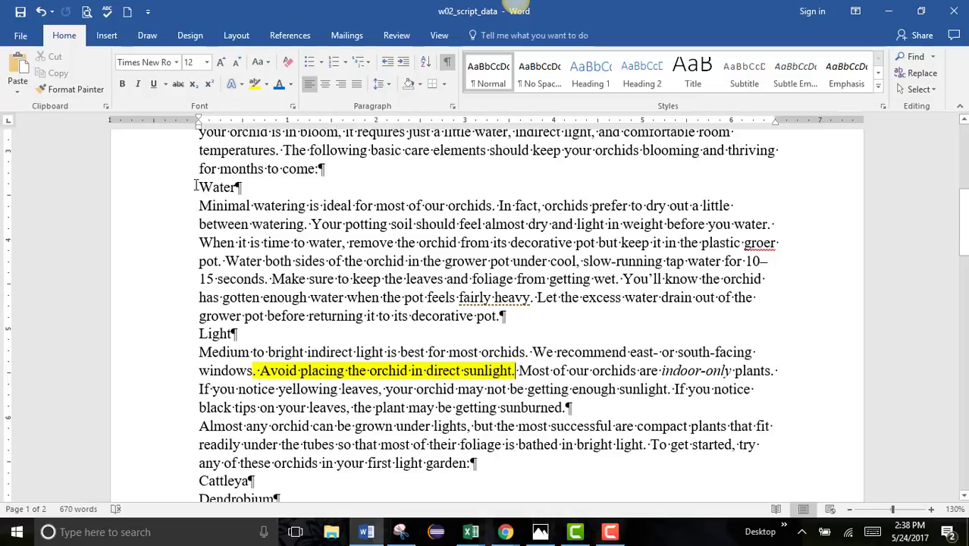
Step: Set the "Water" heading's font color to the same blue and save the document
drag(198, 188, 244, 188)
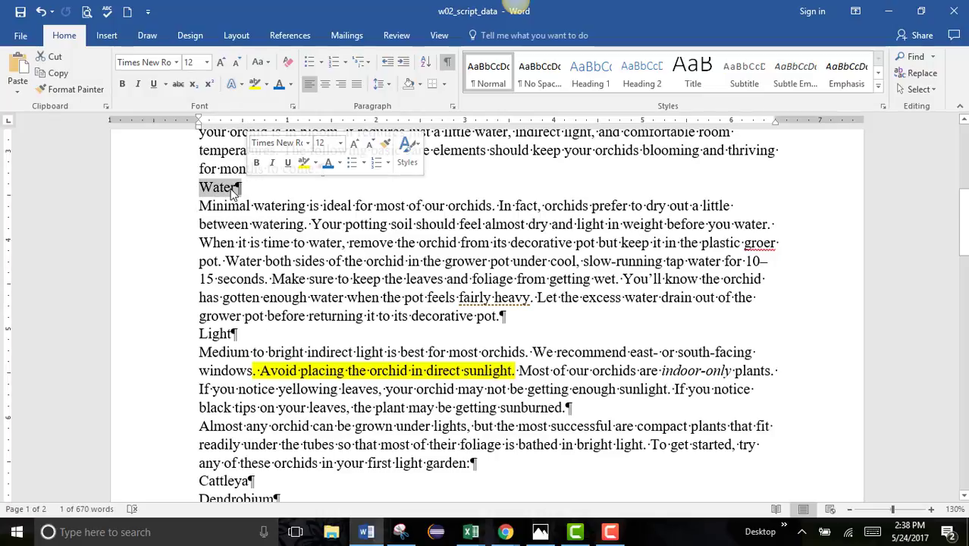
click(279, 85)
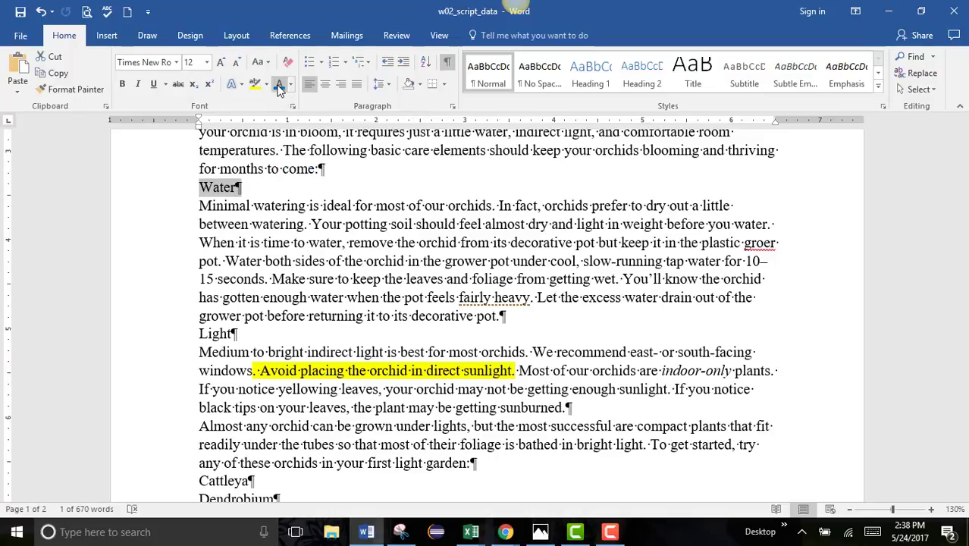
click(365, 193)
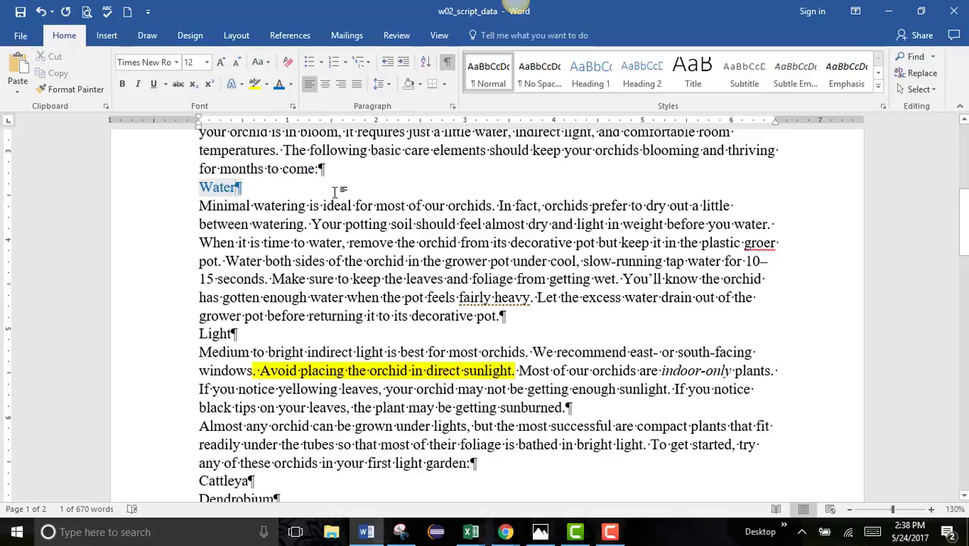
key(ctrl+s)
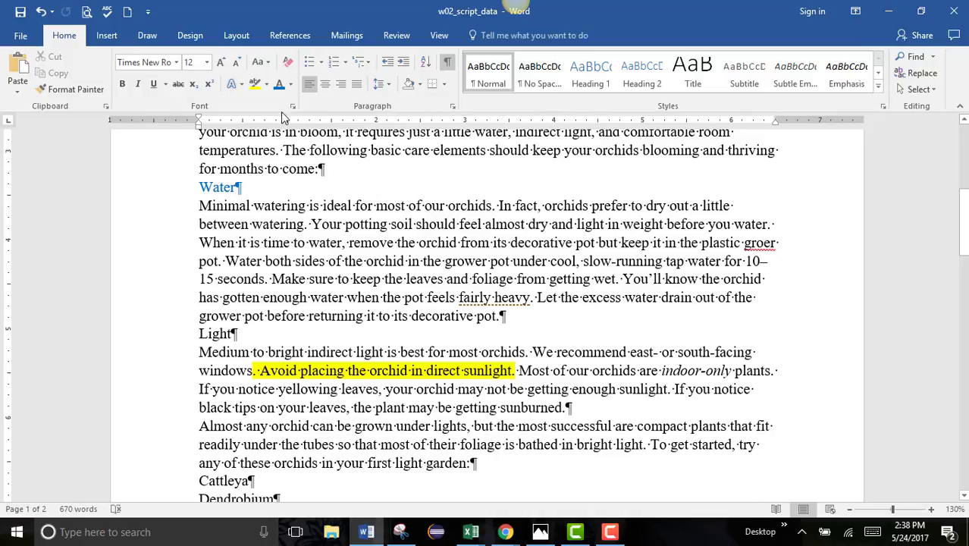
Step: Add two new lines reading "H20" and "102" at the end of the document, below the orange closing line
scroll(342, 308, down, 7)
scroll(341, 309, down, 10)
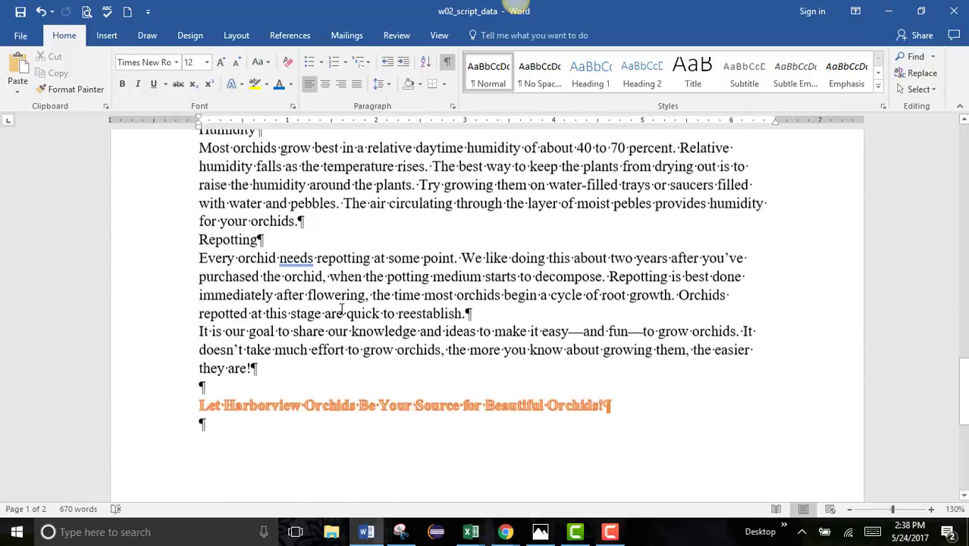
click(231, 327)
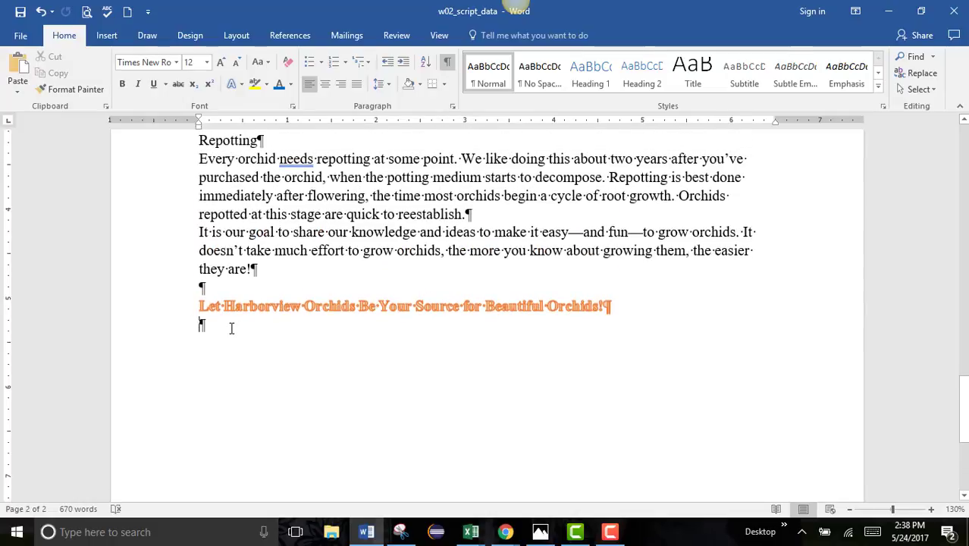
key(Return)
text(H)
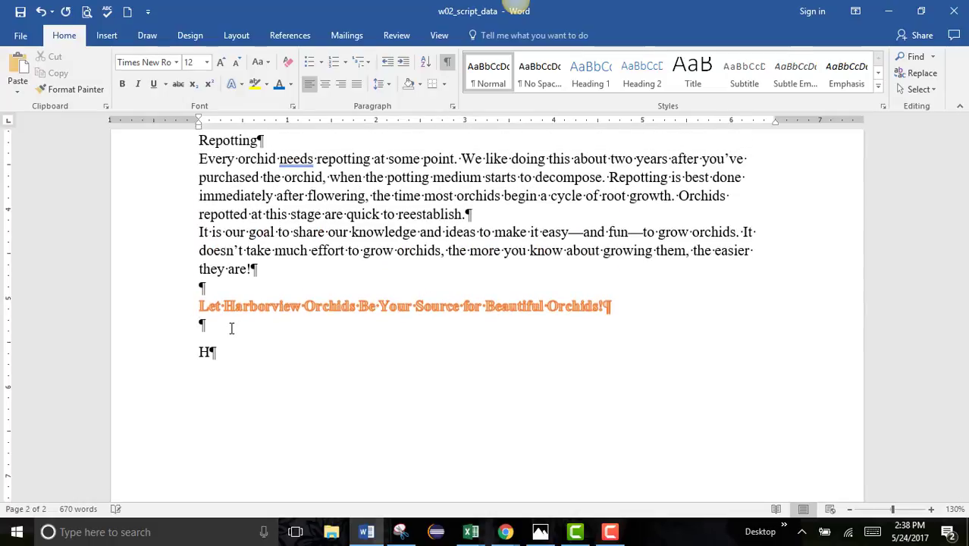
text(2O)
key(Return)
text(102)
key(Return)
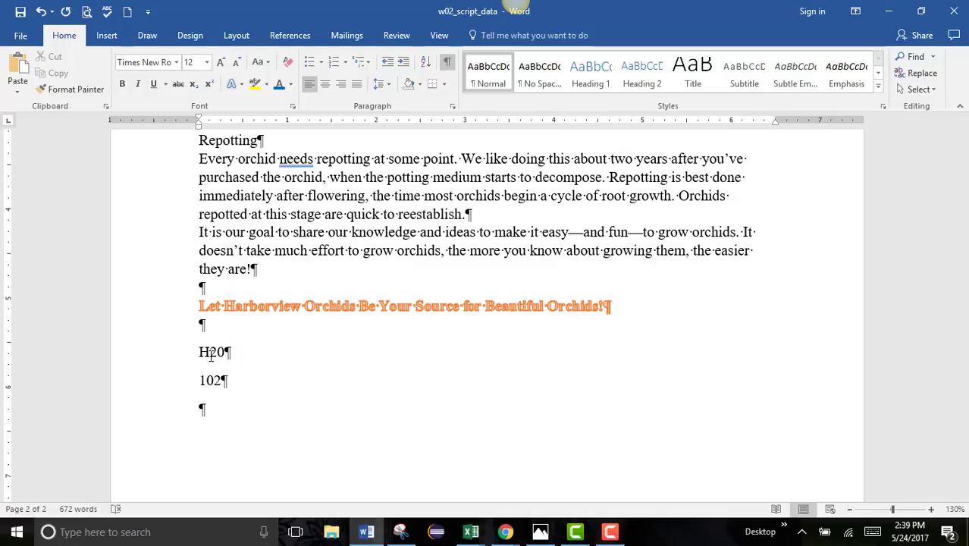
Step: Format the 2 in "H20" as subscript
drag(211, 357, 220, 370)
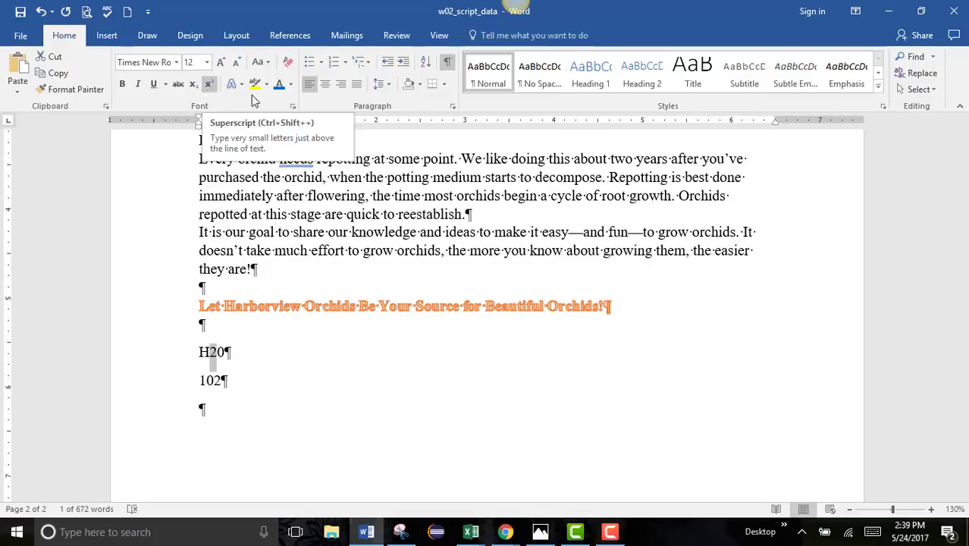
click(293, 108)
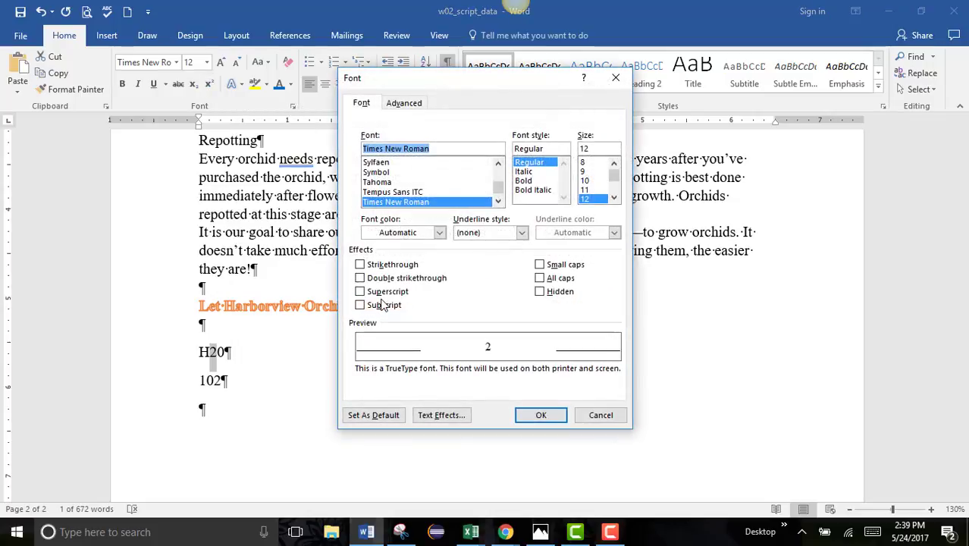
click(606, 418)
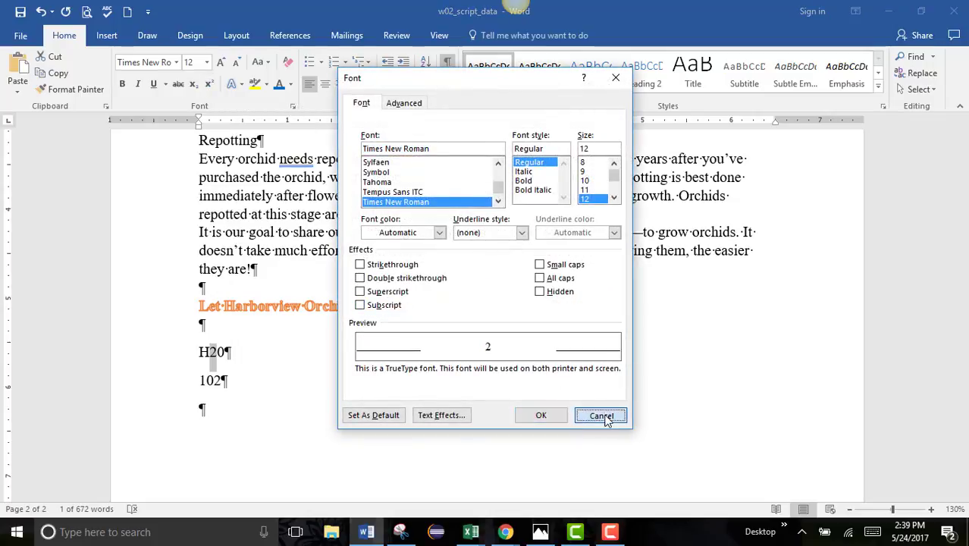
click(194, 85)
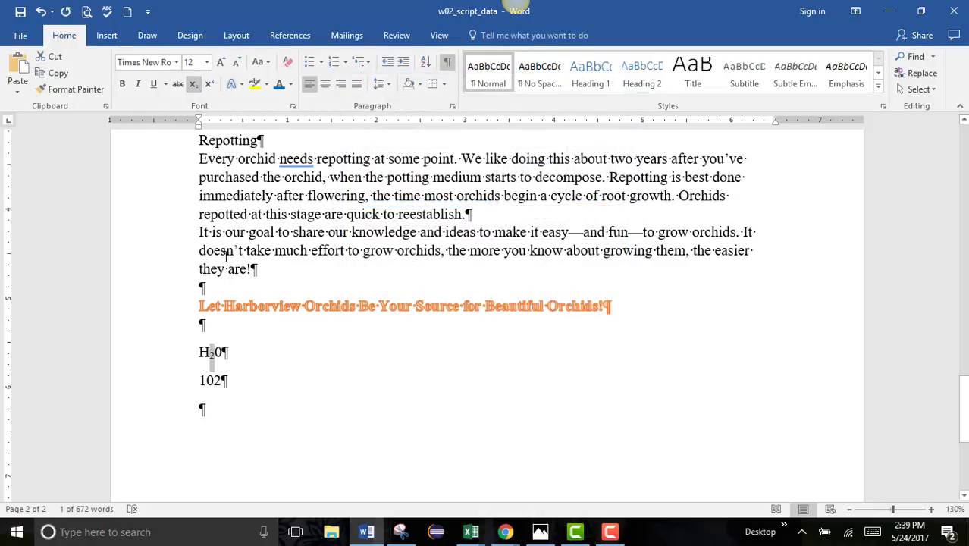
Step: Format the 2 in "102" as superscript
drag(221, 384, 215, 383)
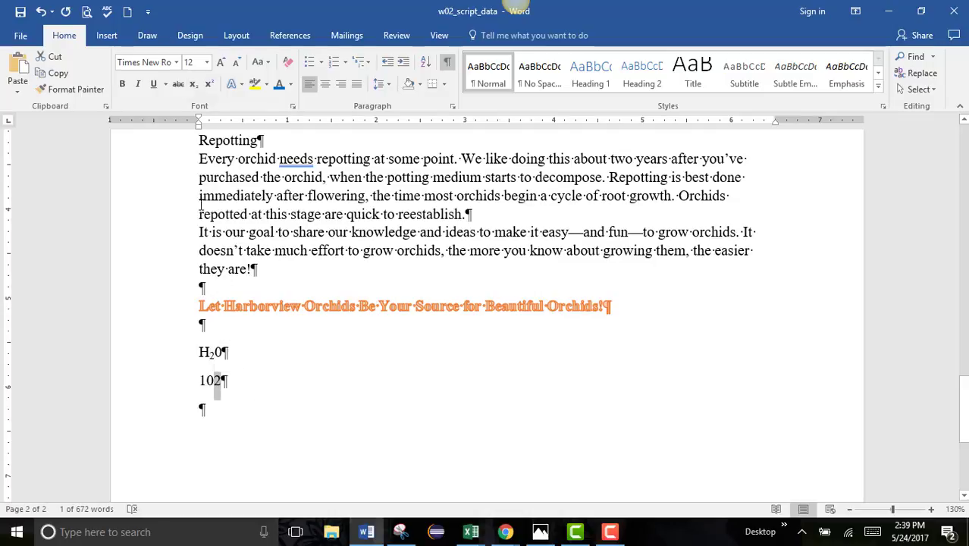
click(209, 85)
click(290, 392)
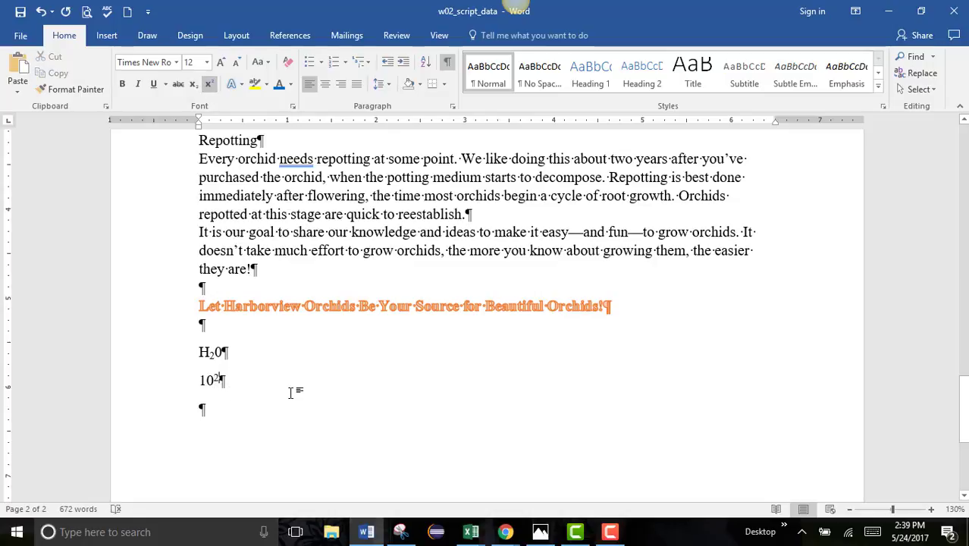
Step: Add the filler text "fdkfjadklfjafjdaljlks" right after the superscript 2 and clear the filler text's formatting
text(fdkfjadklfjafjdaljlks)
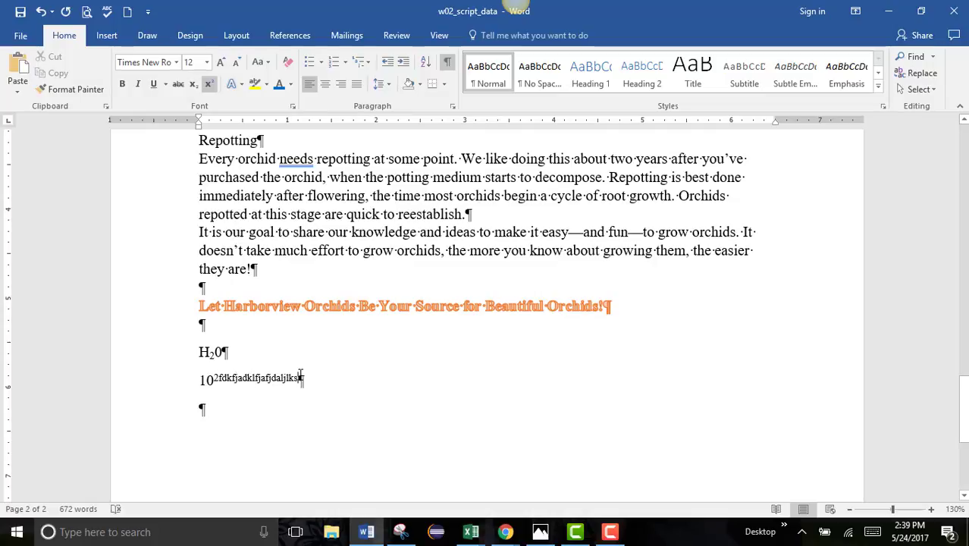
drag(300, 377, 221, 377)
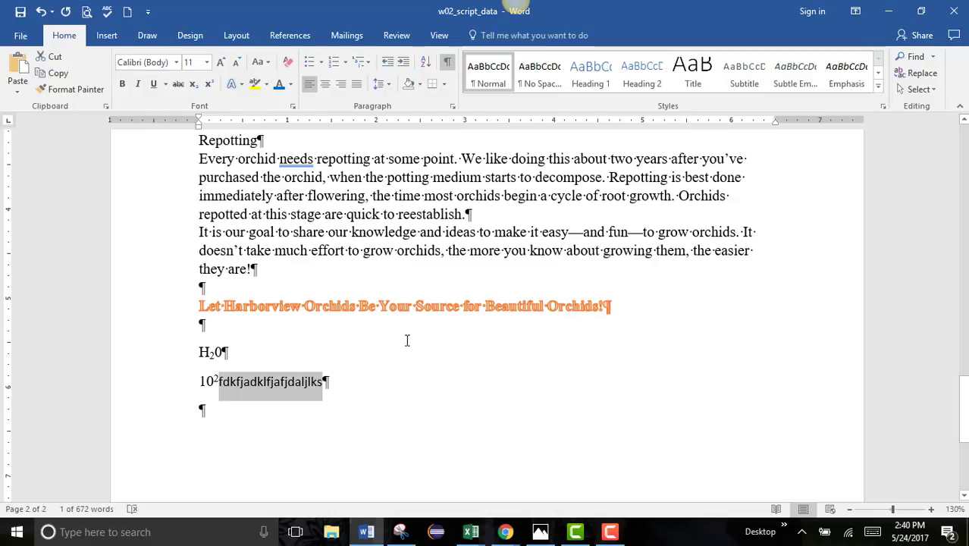
Step: Add the line "This is a sentence." at the end of the document, leaving two blank lines above it
click(222, 415)
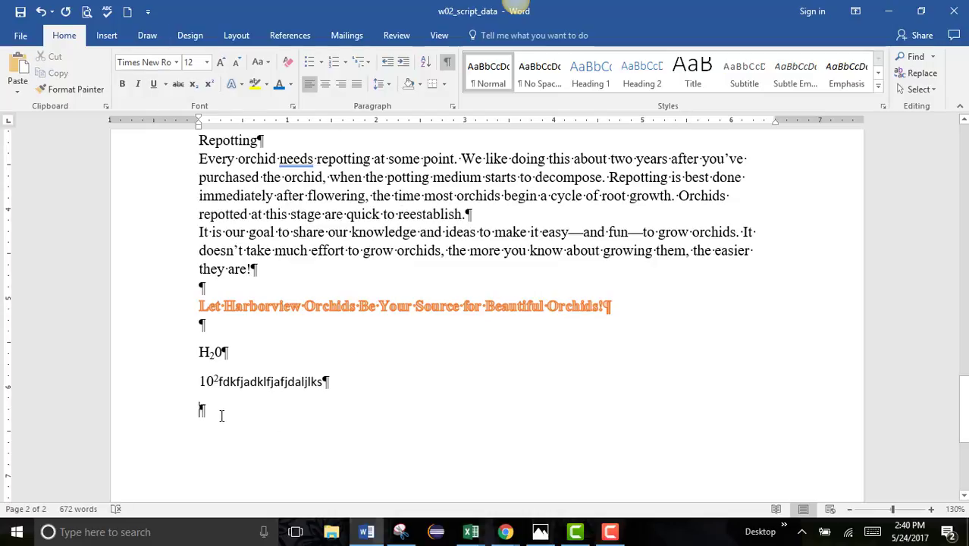
key(Return)
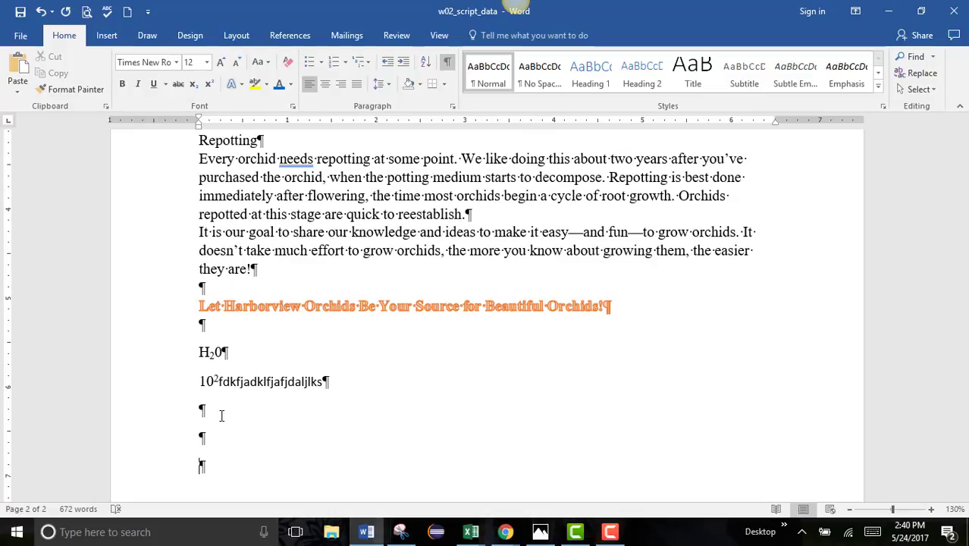
text(This is a )
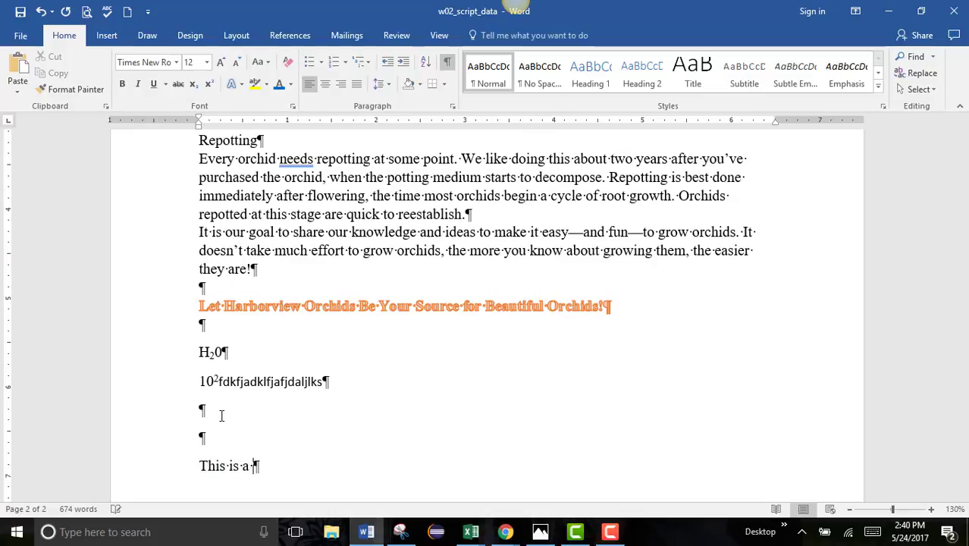
text(sentence.)
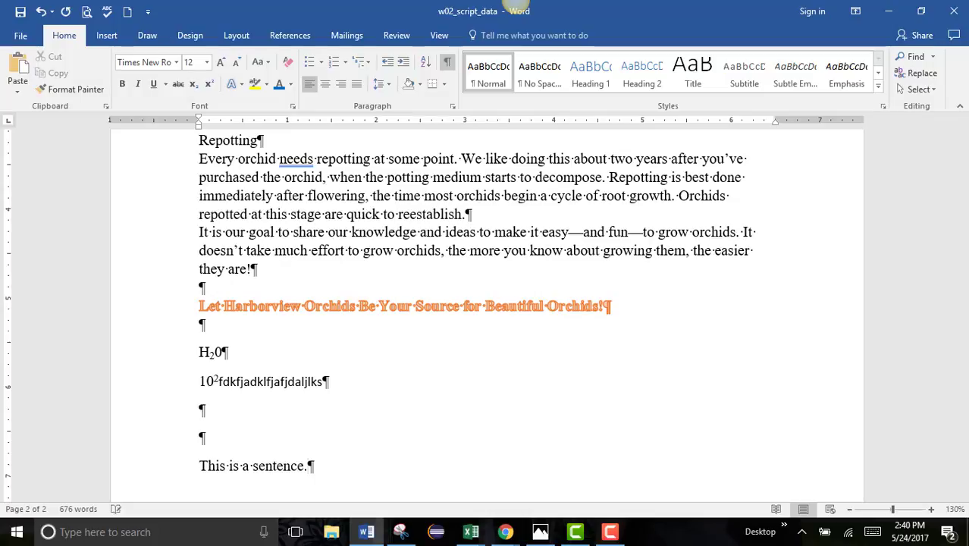
Step: Try toggle case and sentence case on the whole line "This is a sentence."
click(144, 472)
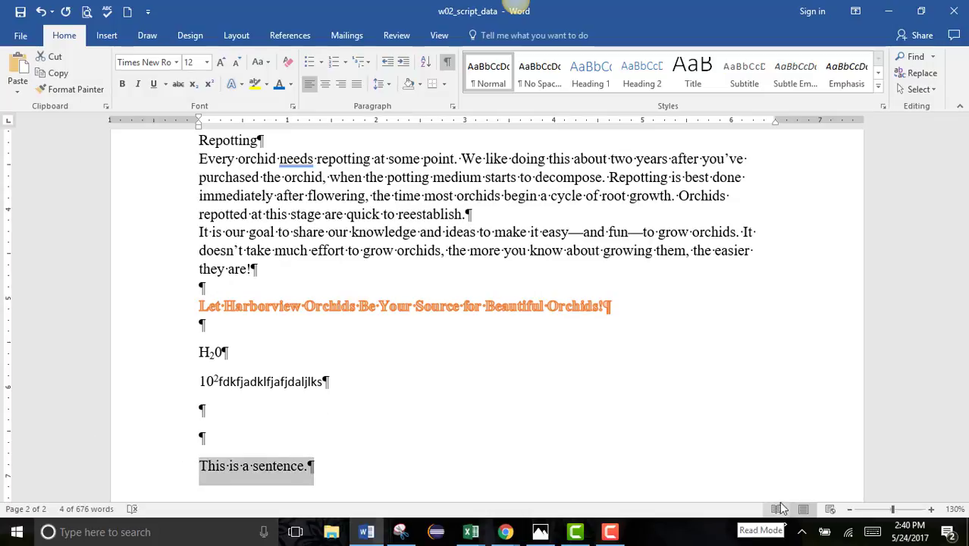
click(270, 65)
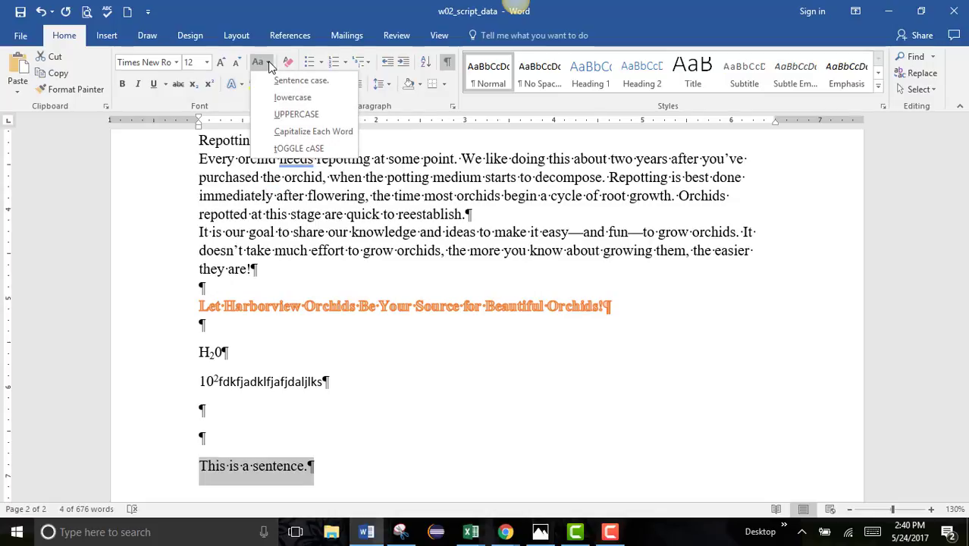
click(282, 150)
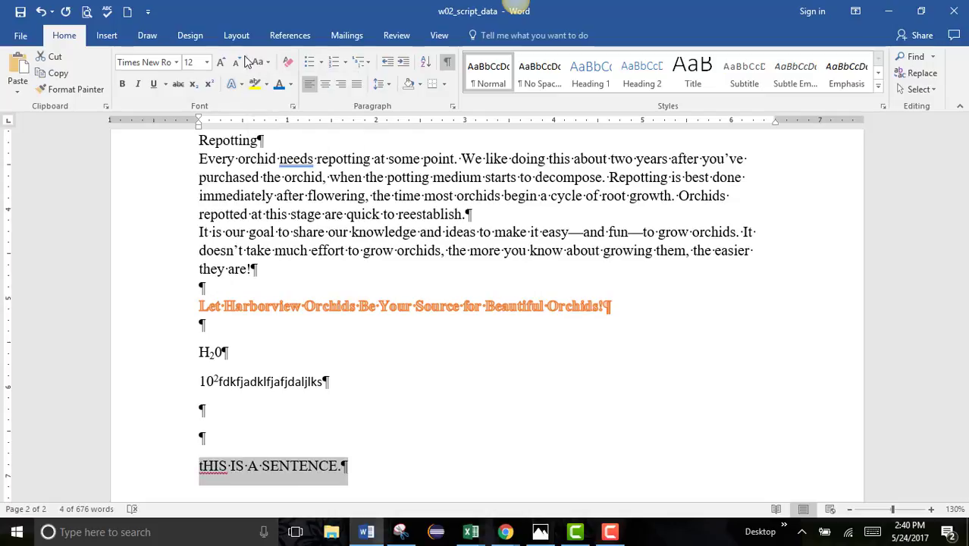
click(269, 64)
click(279, 81)
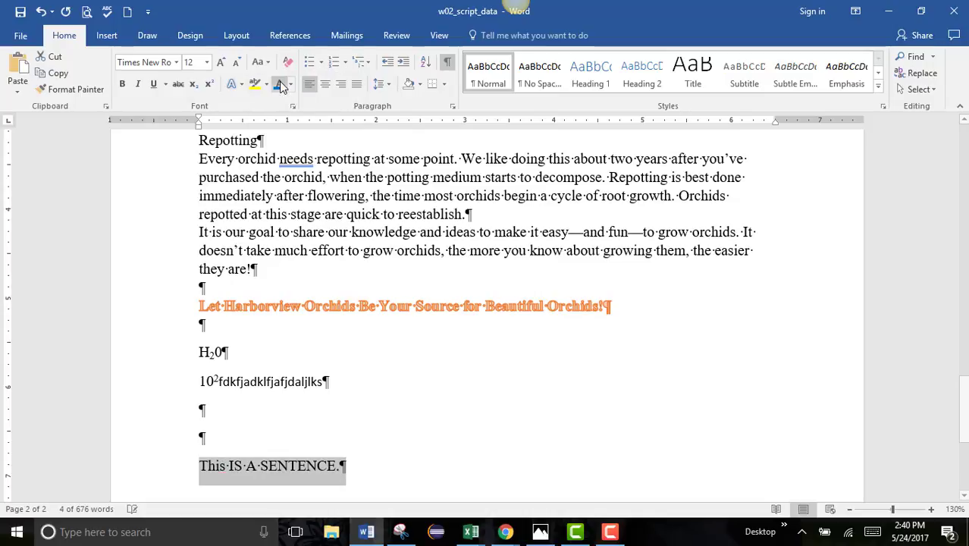
Step: Try lowercase and uppercase on the selected last sentence
click(265, 62)
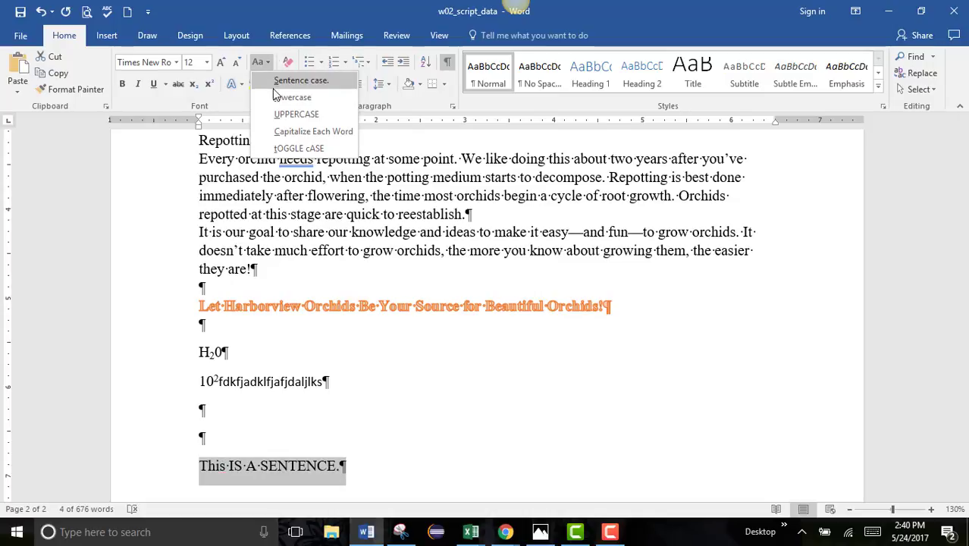
click(278, 98)
click(267, 63)
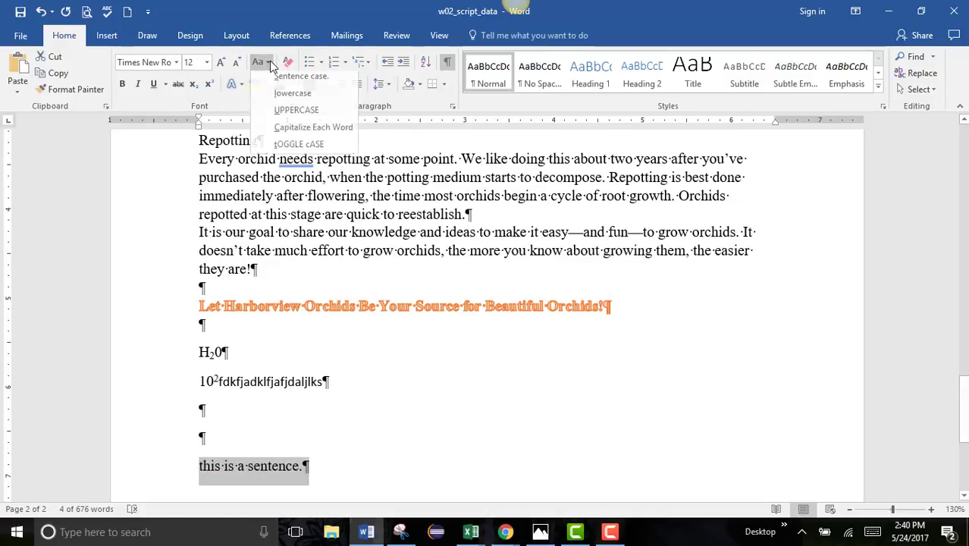
click(288, 117)
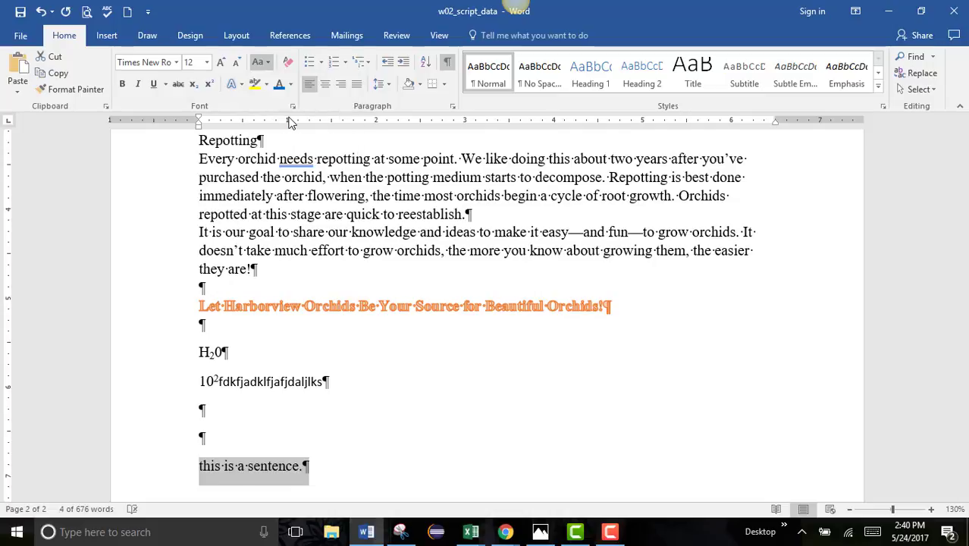
Step: Change the case of the last sentence to Capitalize Each Word
click(268, 63)
click(311, 133)
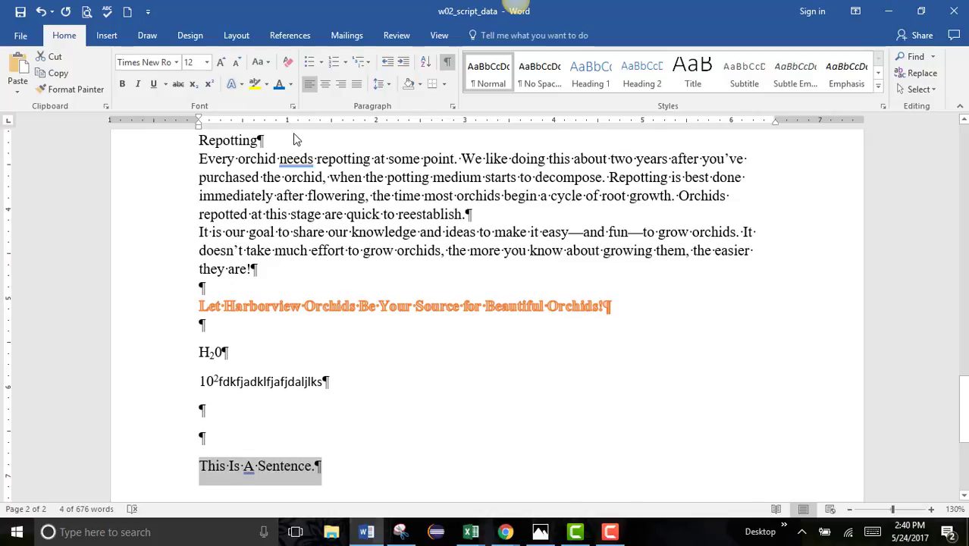
click(261, 62)
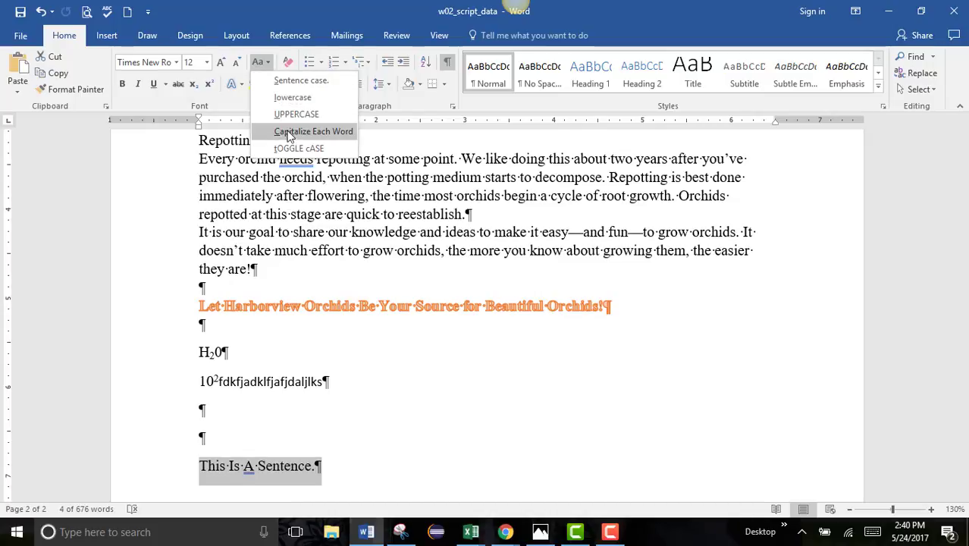
click(267, 67)
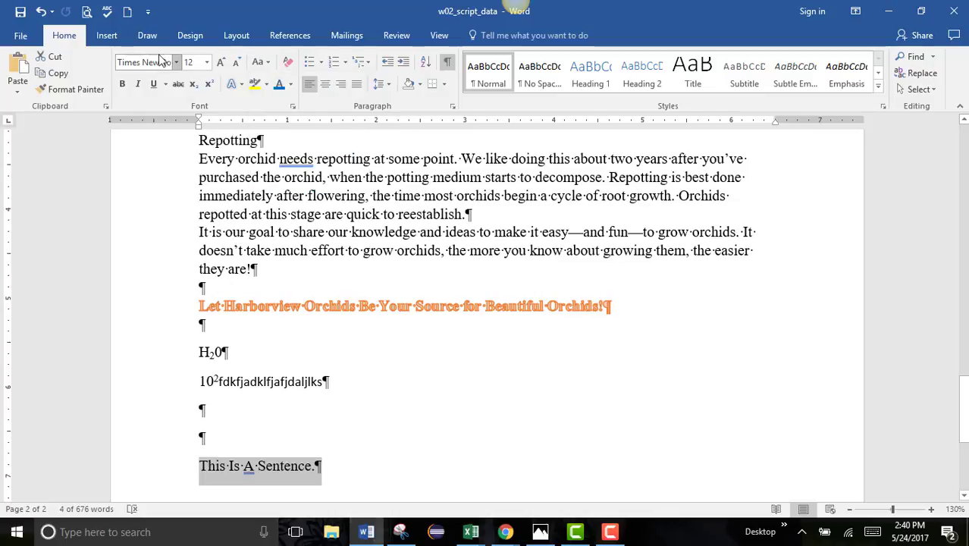
Step: Expand the character spacing of the last sentence by 2 pt
click(292, 106)
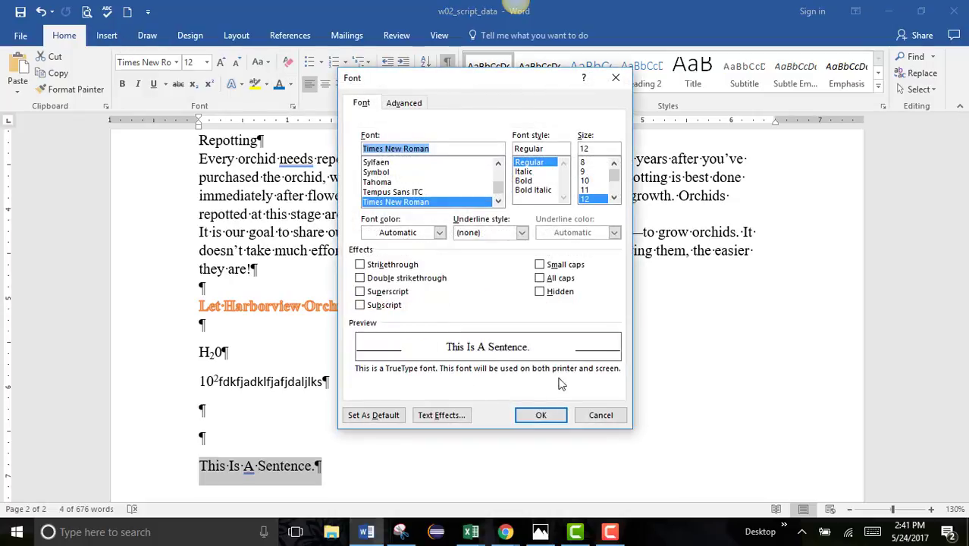
click(398, 104)
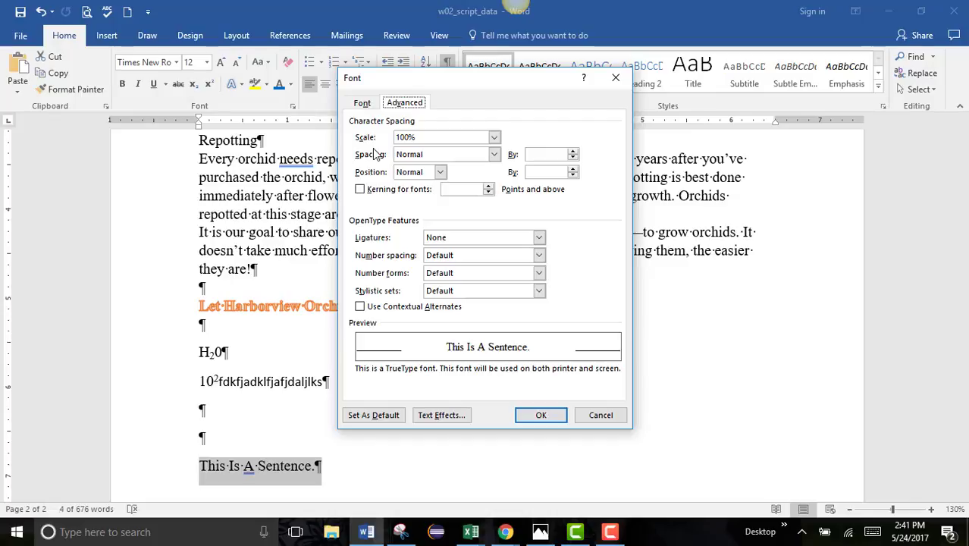
click(495, 154)
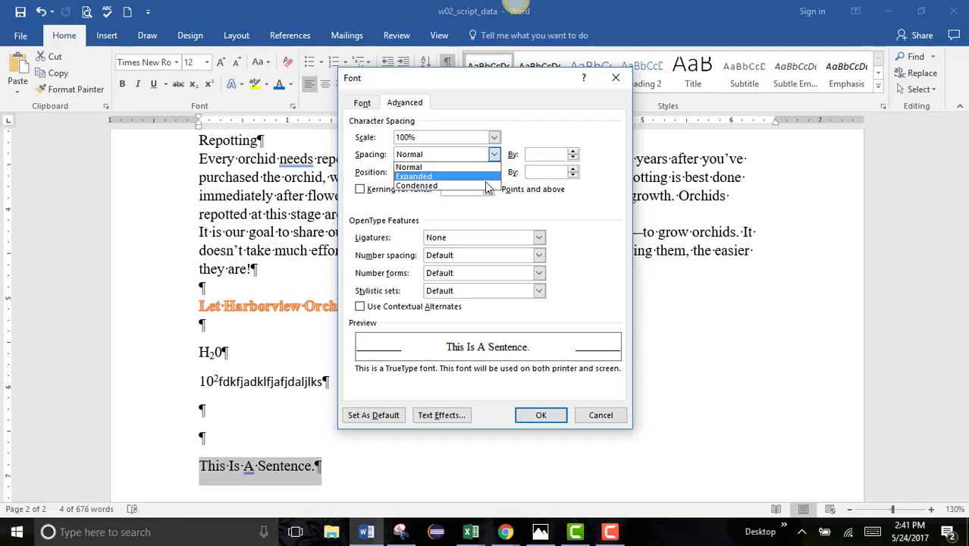
click(485, 179)
click(573, 152)
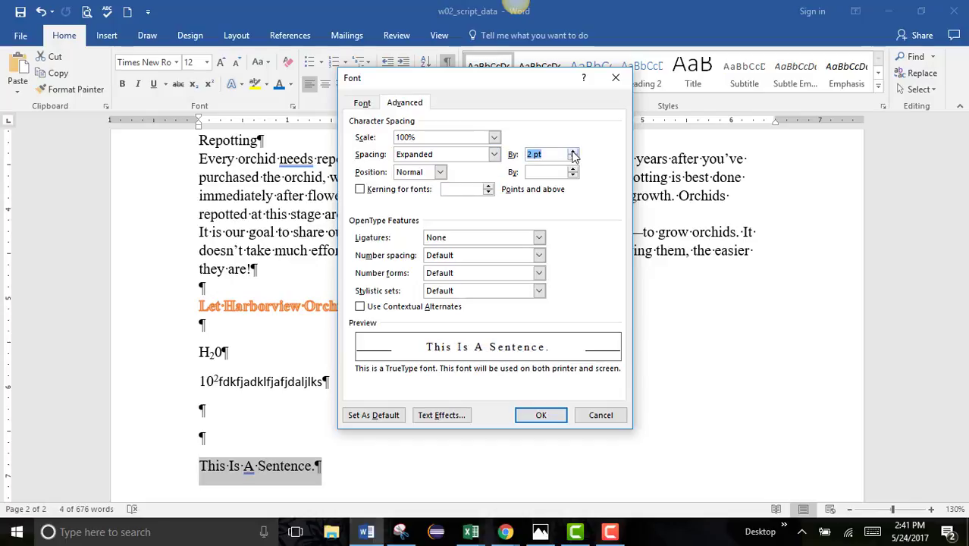
click(545, 414)
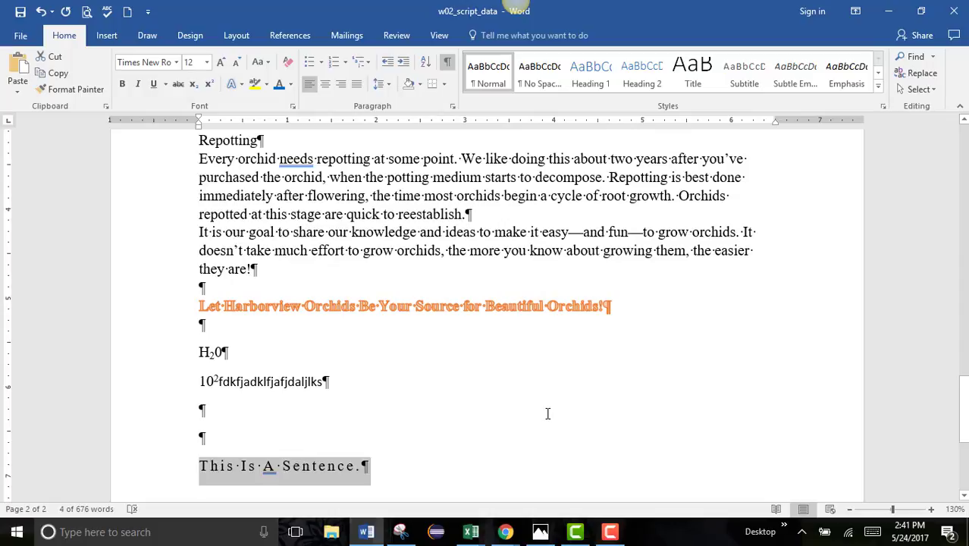
Step: Examine the spacing options in the last sentence's advanced font settings without changing them
click(293, 106)
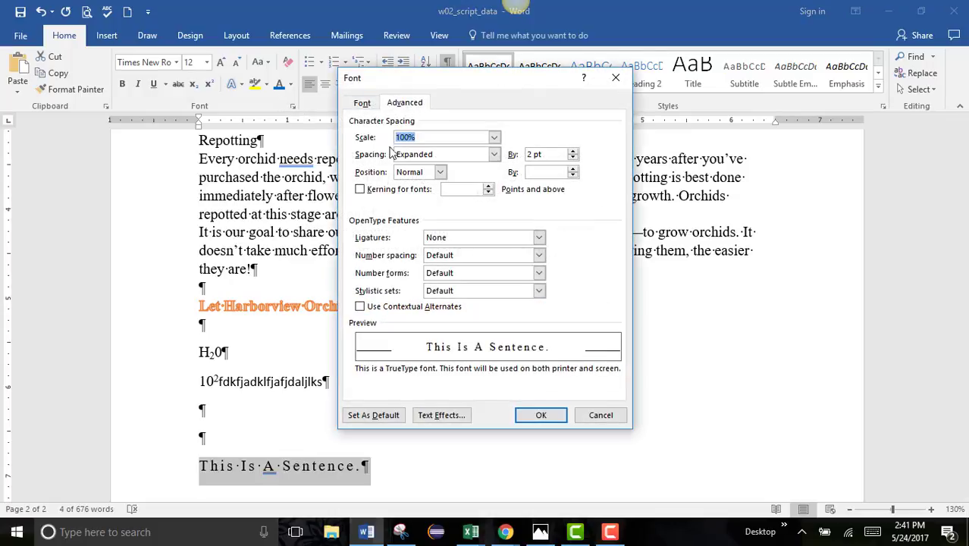
click(493, 154)
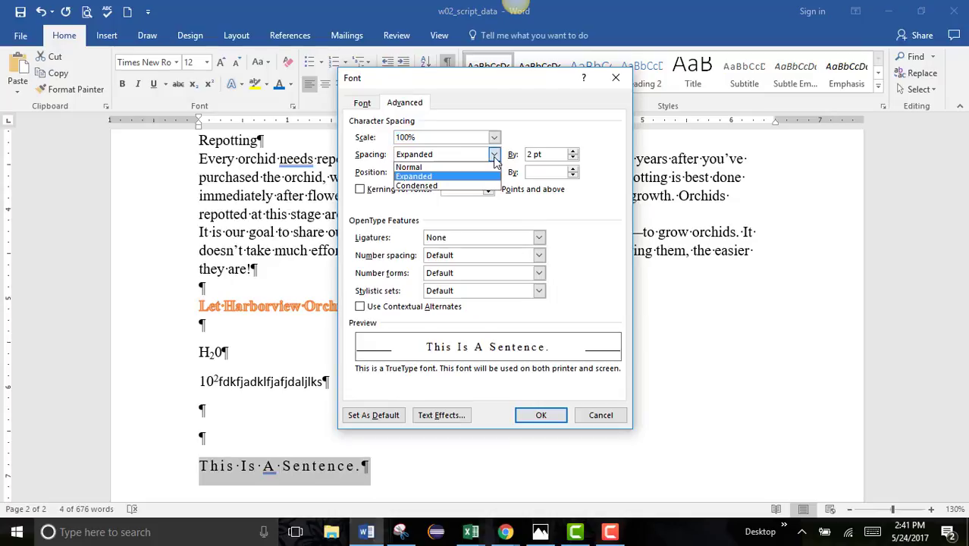
click(494, 157)
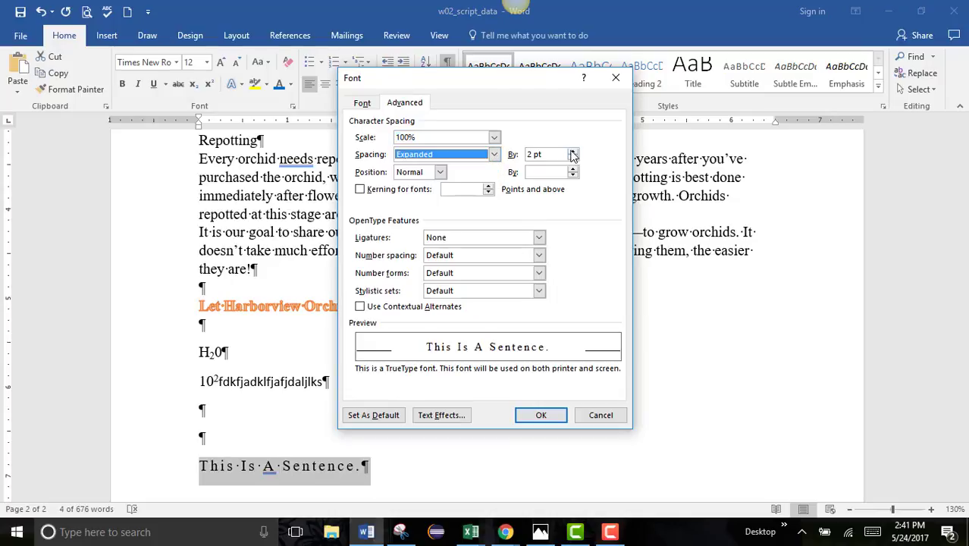
click(541, 416)
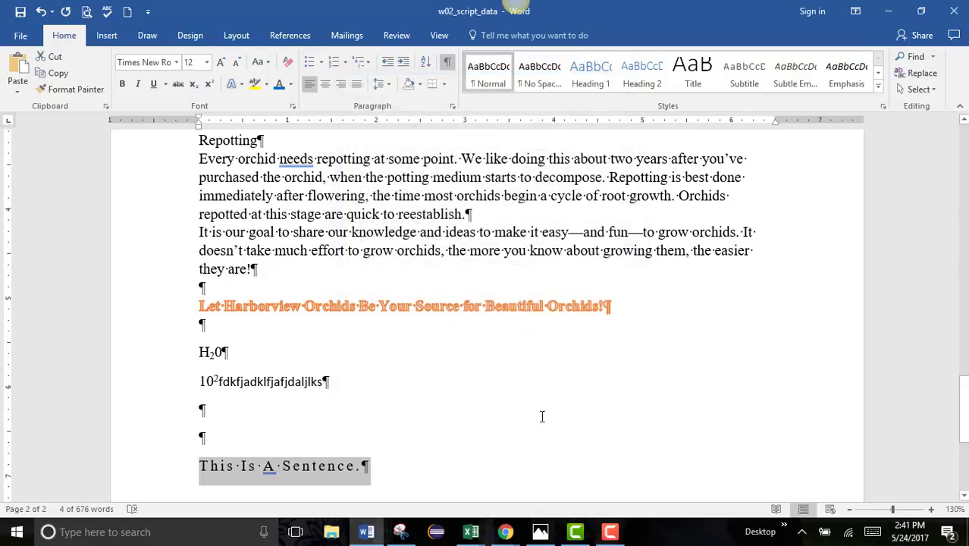